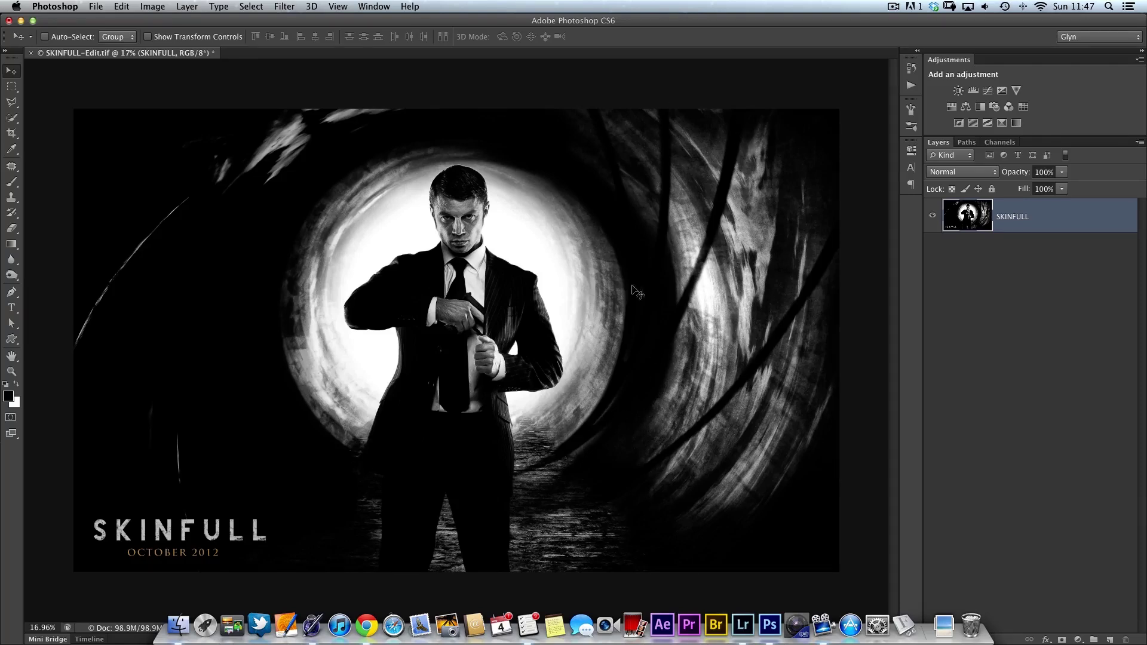
# - Create a new document using the open SKINFULL-Edit.tif file as the size preset
pyautogui.scroll(2, 287, 460)
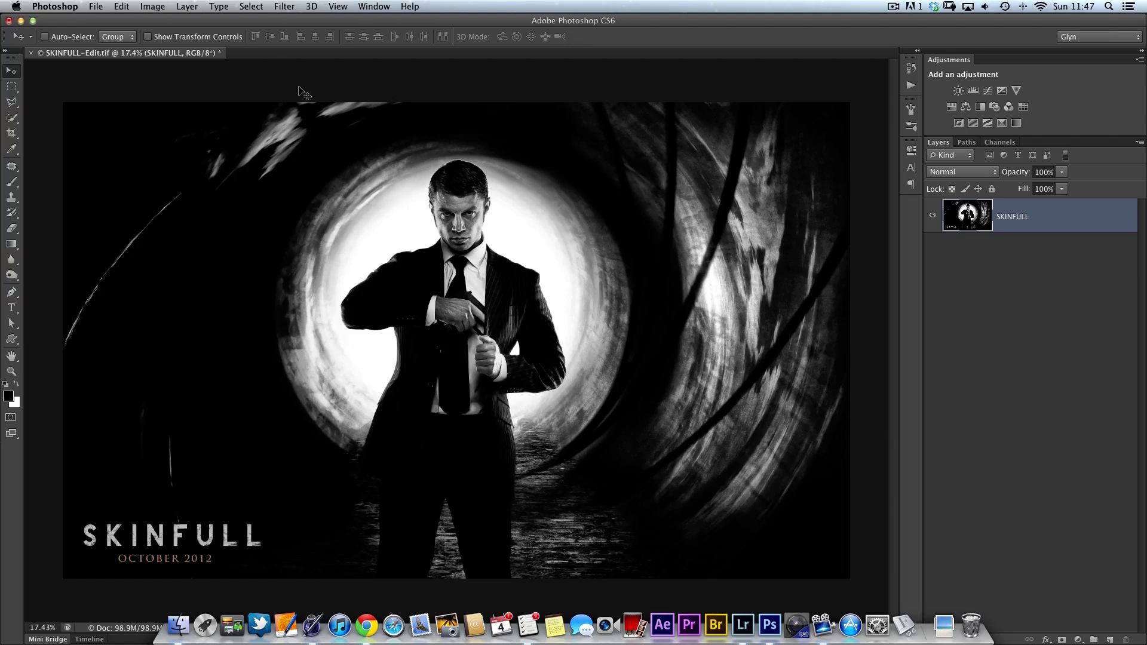
pyautogui.click(94, 7)
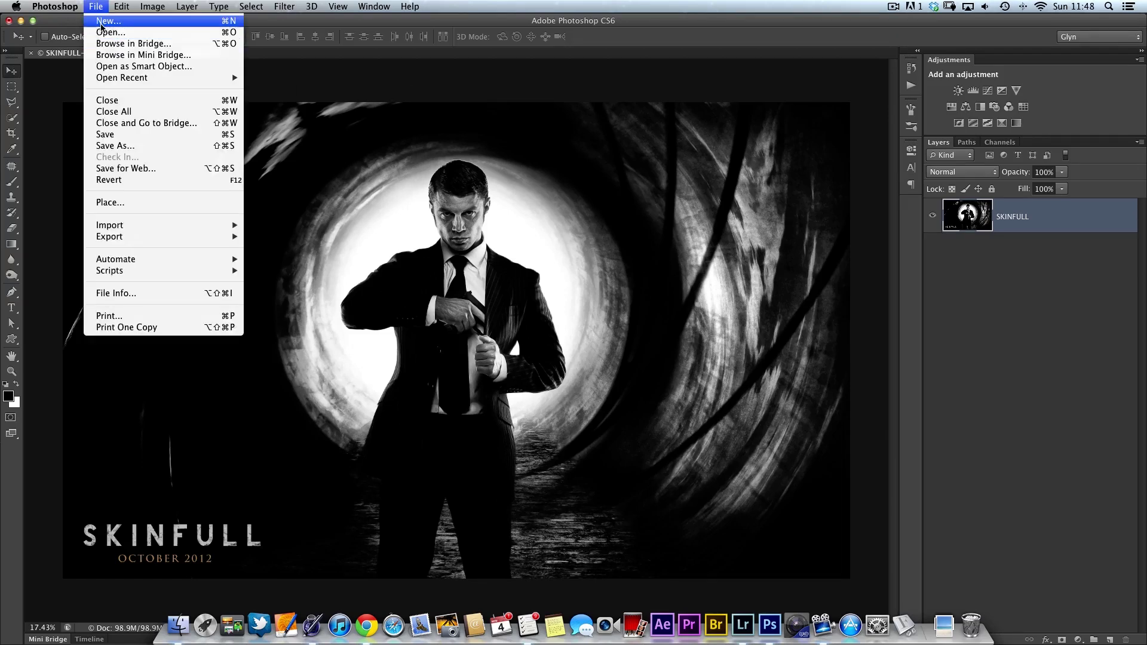
pyautogui.click(98, 22)
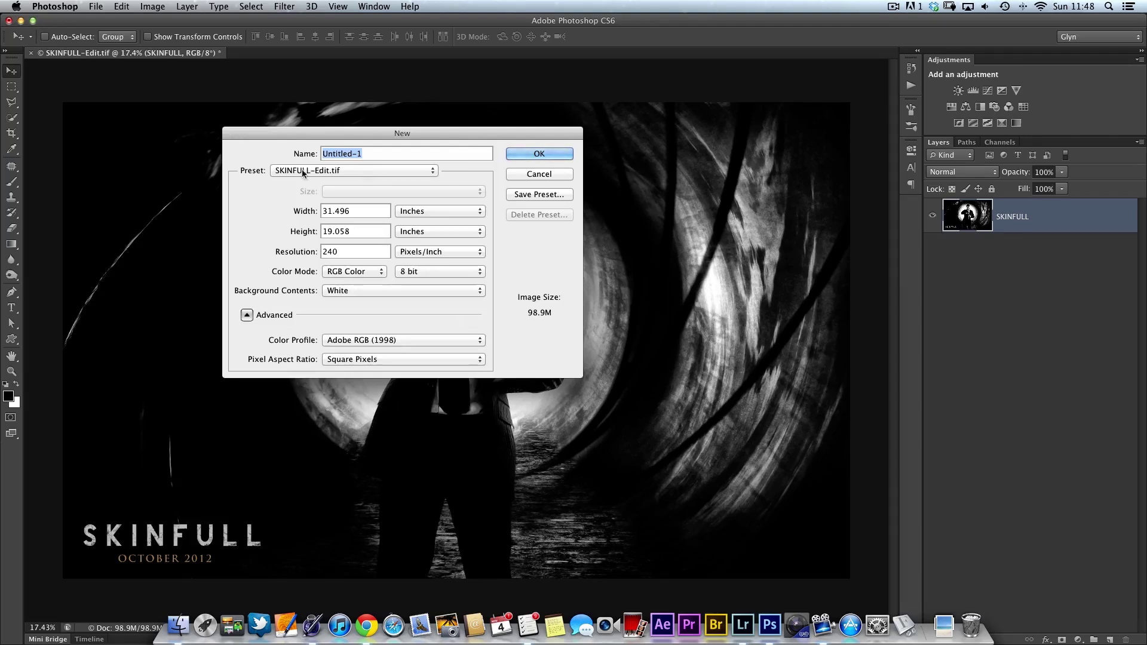
pyautogui.click(433, 170)
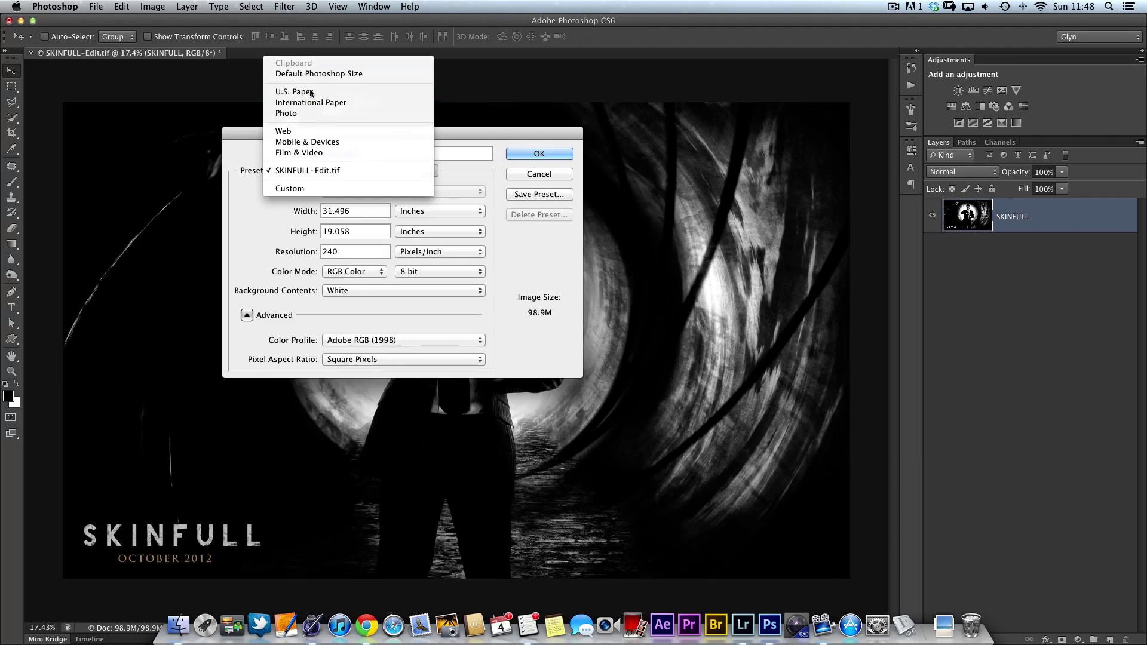
pyautogui.click(315, 173)
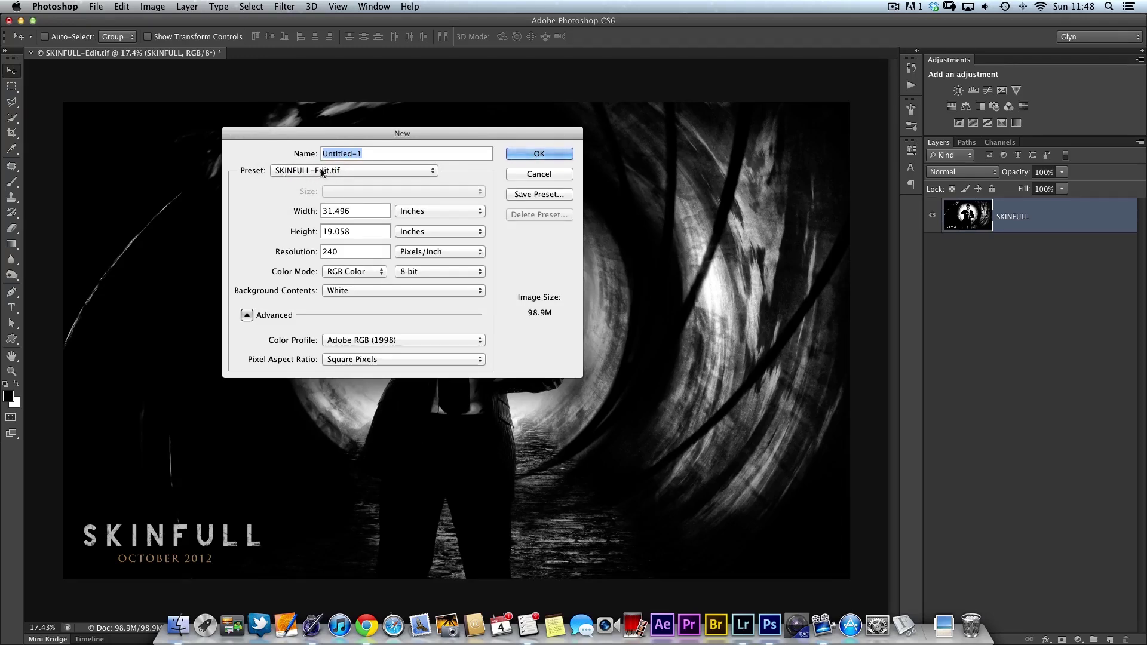
pyautogui.click(544, 156)
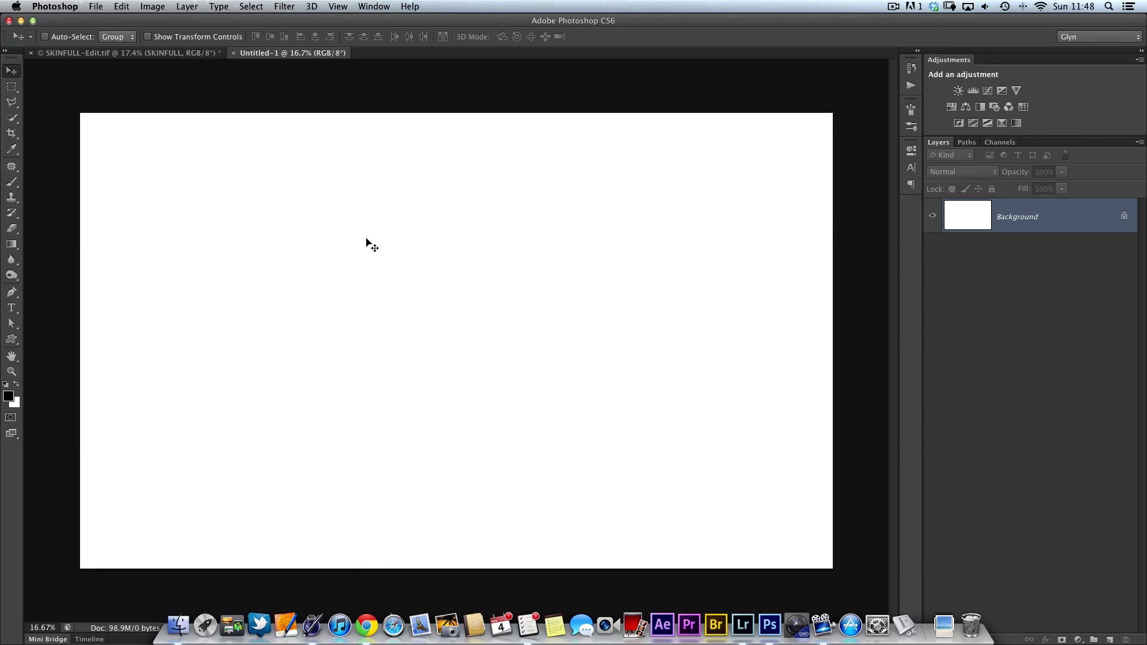
# - Add a horizontal guide at 50% of the blank canvas
pyautogui.click(332, 7)
pyautogui.click(356, 294)
pyautogui.click(341, 9)
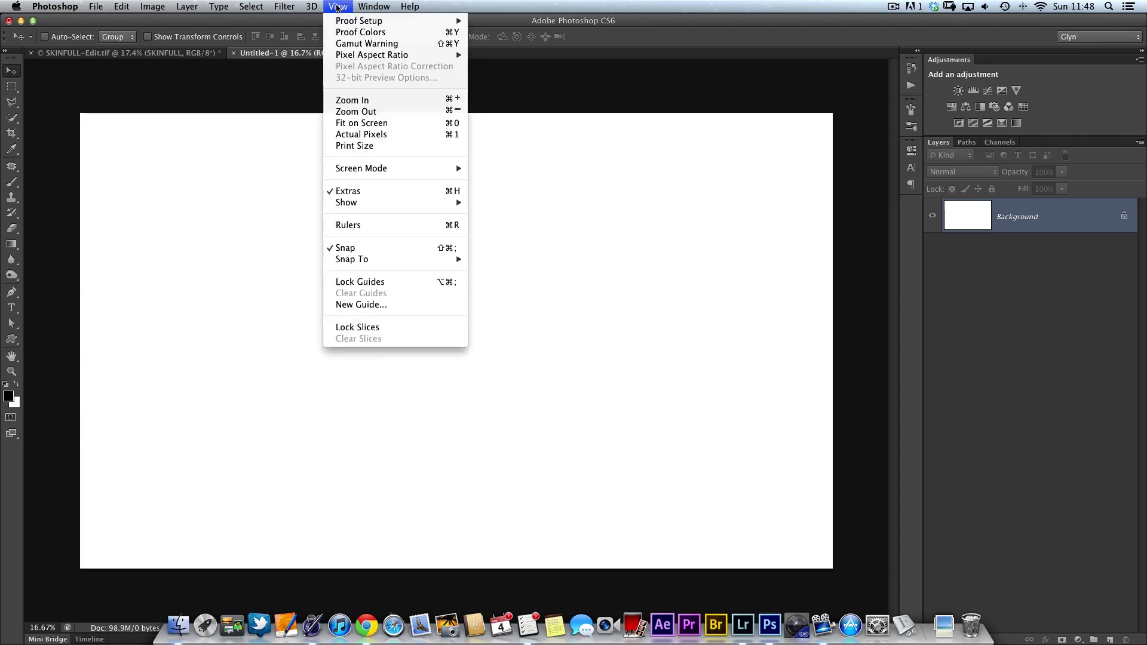
pyautogui.click(361, 306)
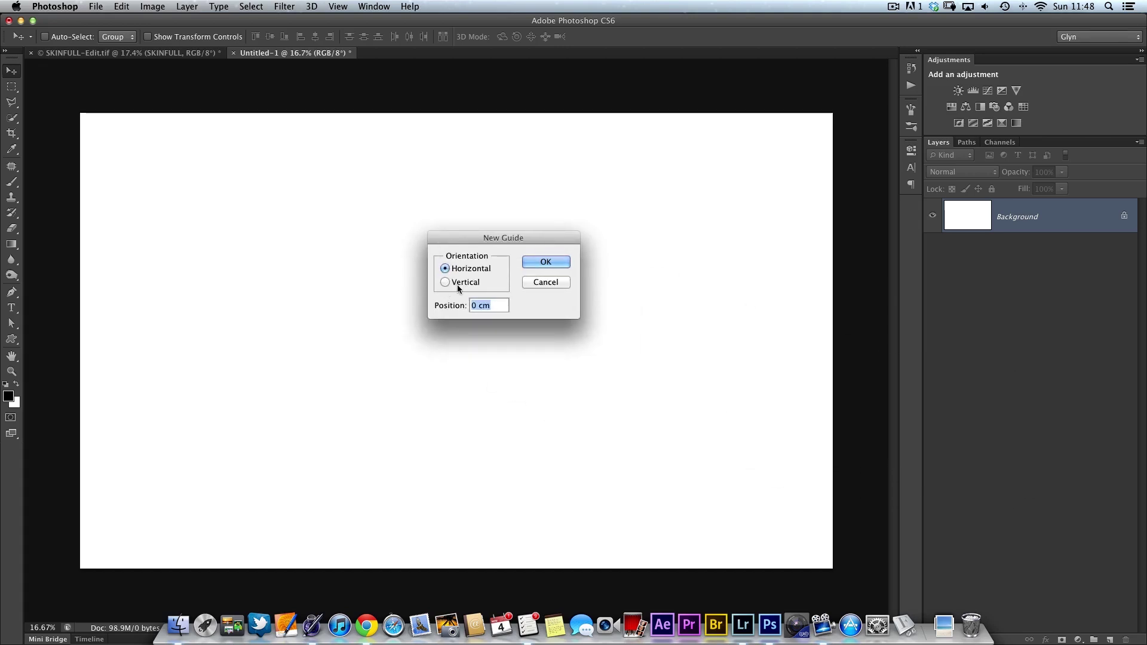
pyautogui.moveTo(466, 235)
pyautogui.mouseDown()
pyautogui.moveTo(450, 217)
pyautogui.moveTo(461, 217)
pyautogui.mouseUp()
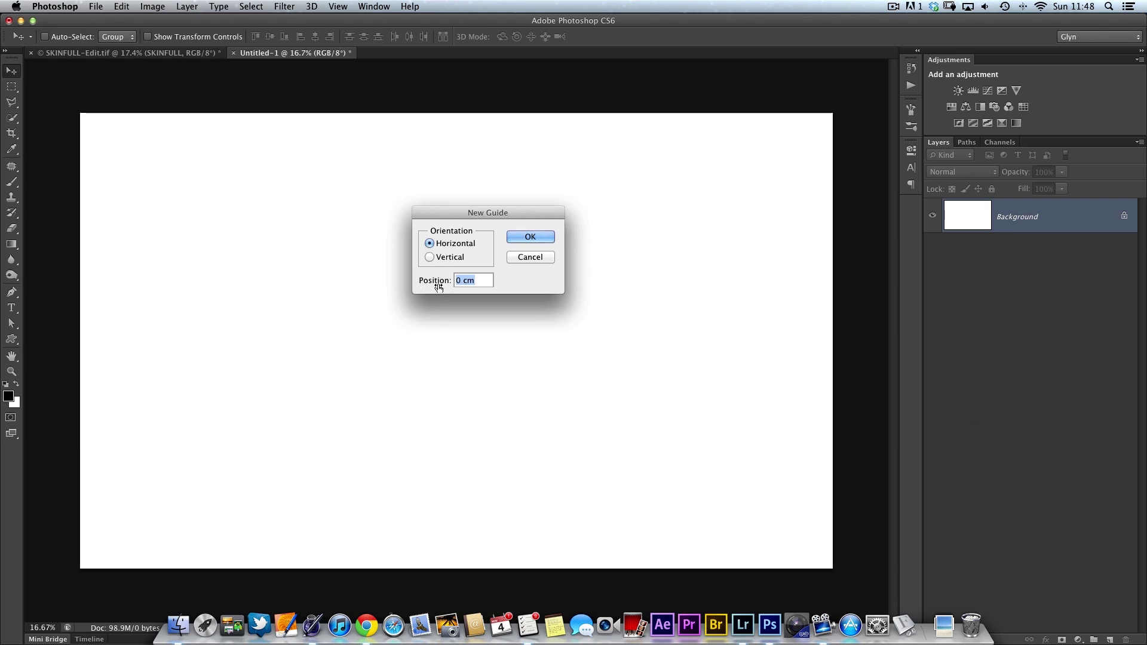
pyautogui.write('50%')
pyautogui.click(530, 237)
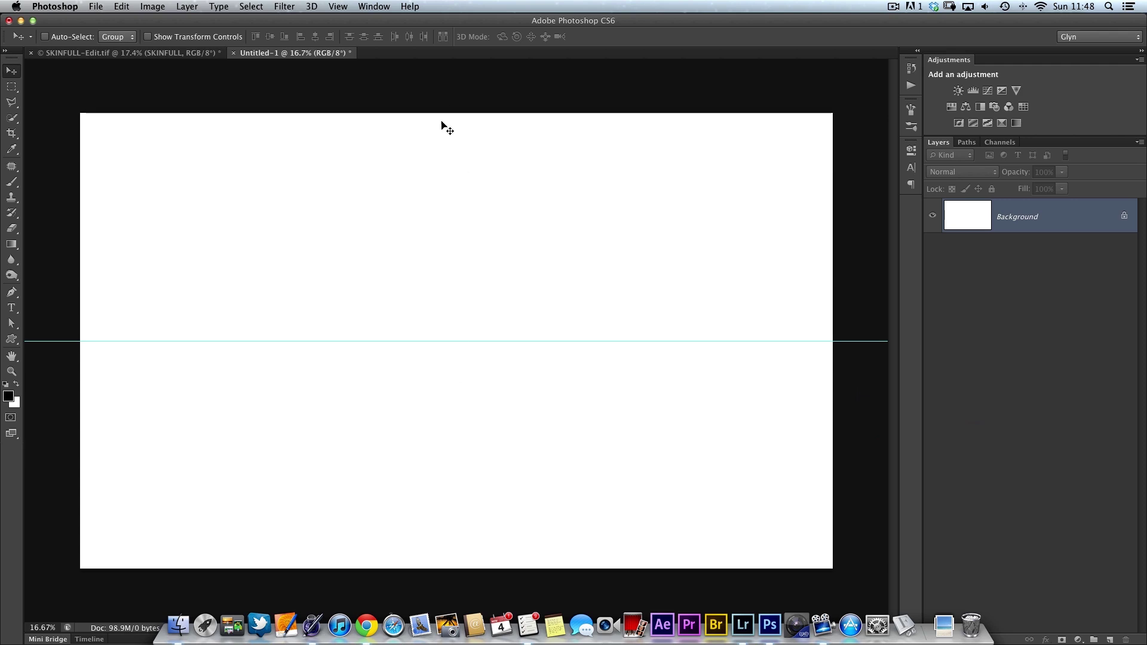
# - Add a vertical guide at 50% so it crosses the horizontal guide at the canvas centre
pyautogui.click(330, 9)
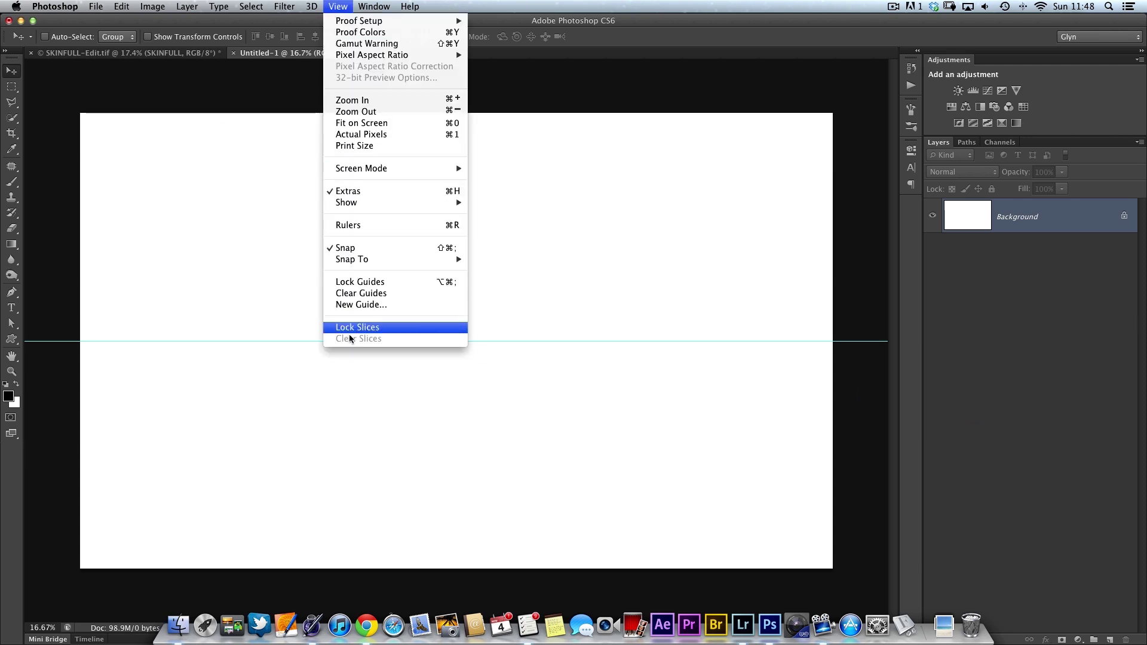
pyautogui.click(351, 304)
pyautogui.click(449, 257)
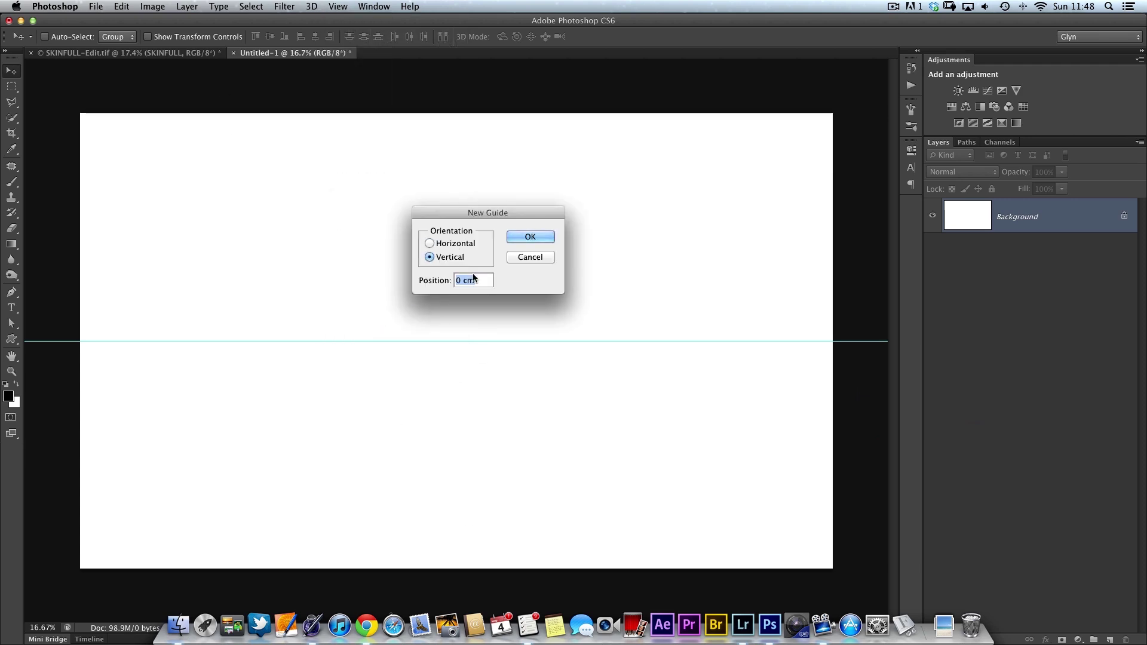
pyautogui.write('50%')
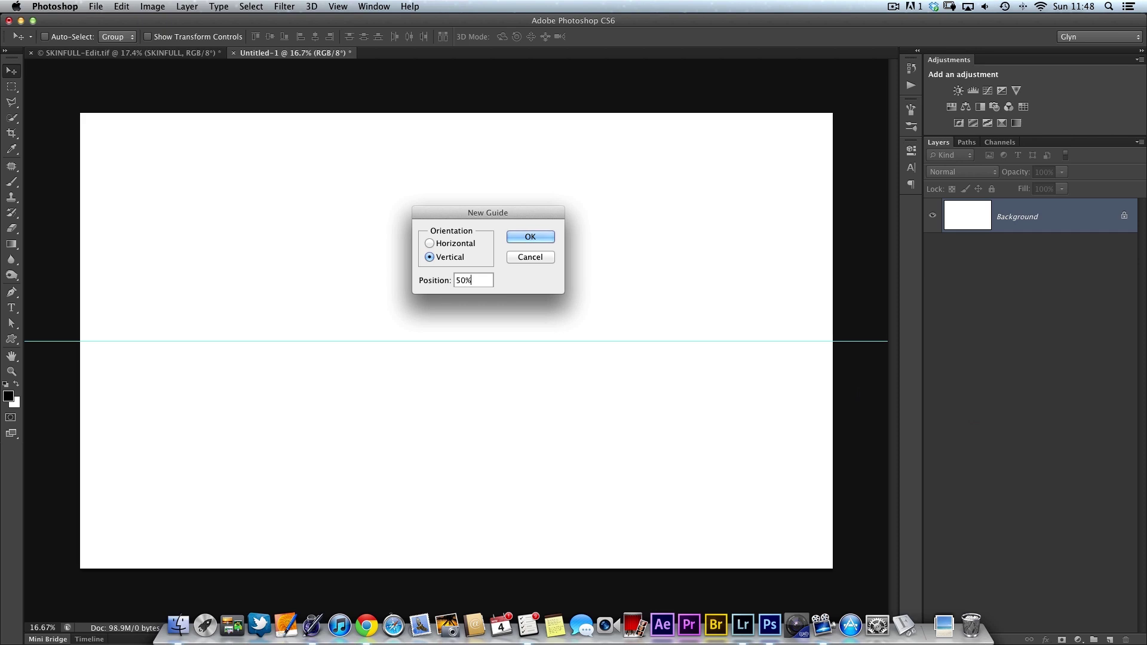
pyautogui.press('Return')
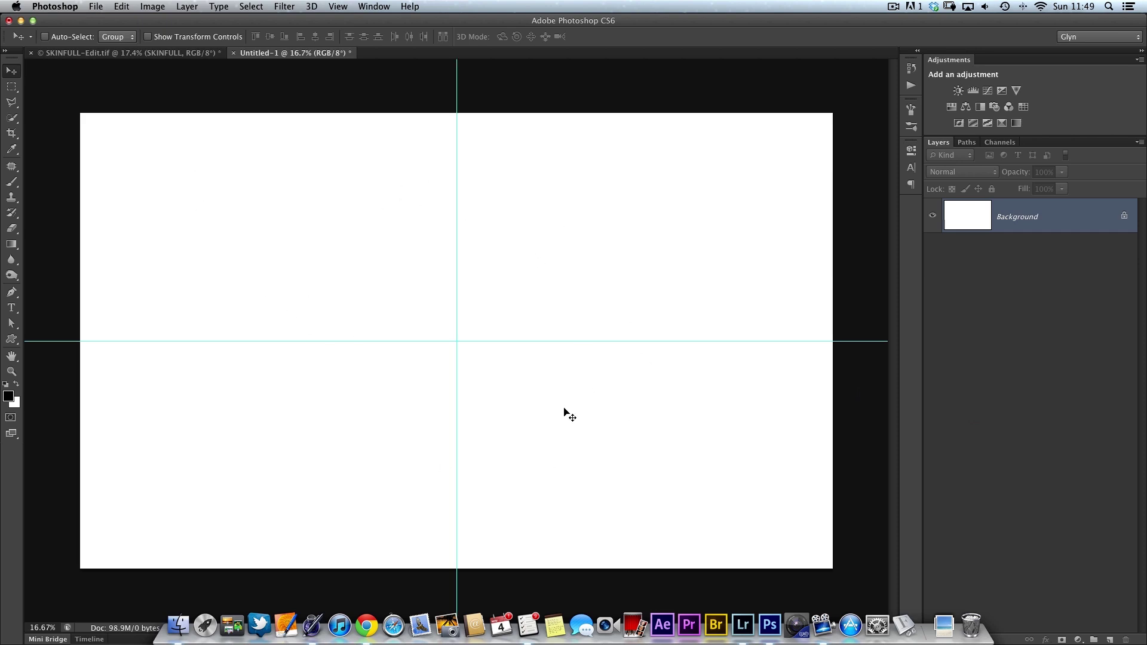
pyautogui.scroll(3, 463, 359)
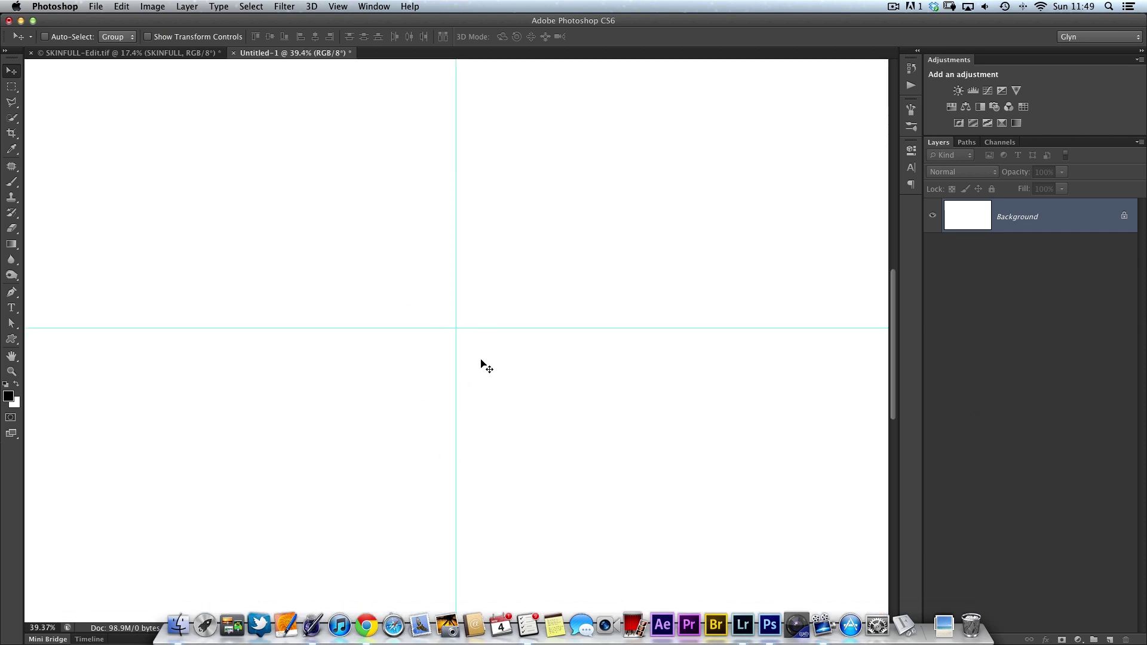
# - Add a new layer and draw a large circular selection centred on the guide intersection, almost as tall as the canvas
pyautogui.scroll(-4, 430, 342)
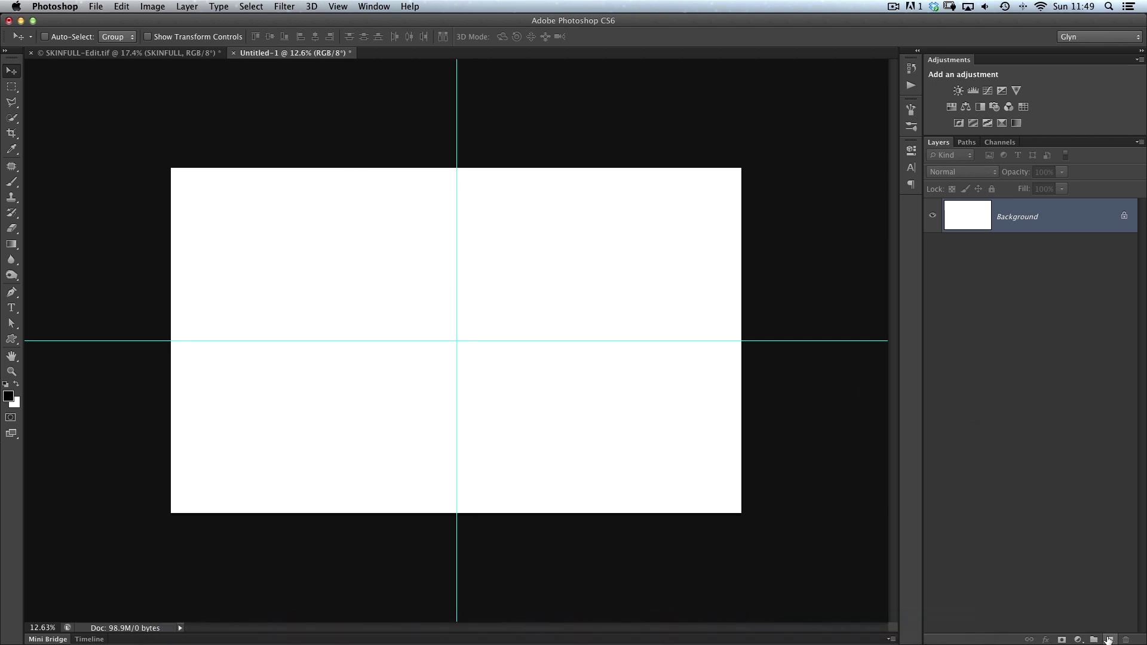
pyautogui.click(1108, 639)
pyautogui.press('m')
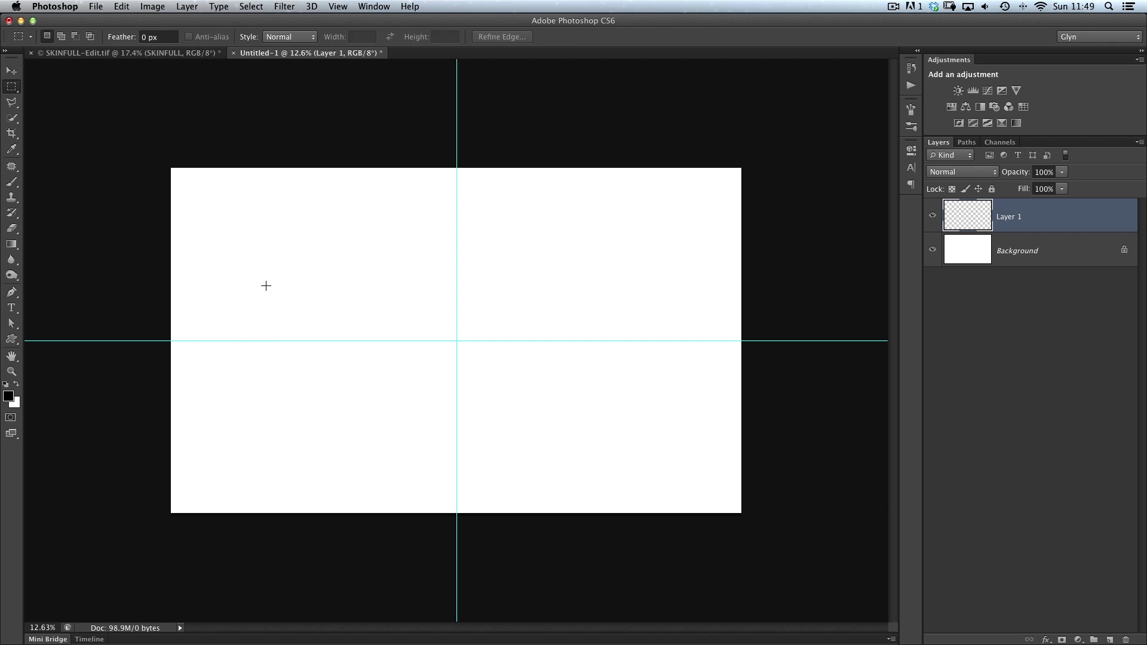
pyautogui.moveTo(497, 381)
pyautogui.mouseDown()
pyautogui.moveTo(481, 359)
pyautogui.moveTo(502, 400)
pyautogui.moveTo(478, 392)
pyautogui.mouseUp()
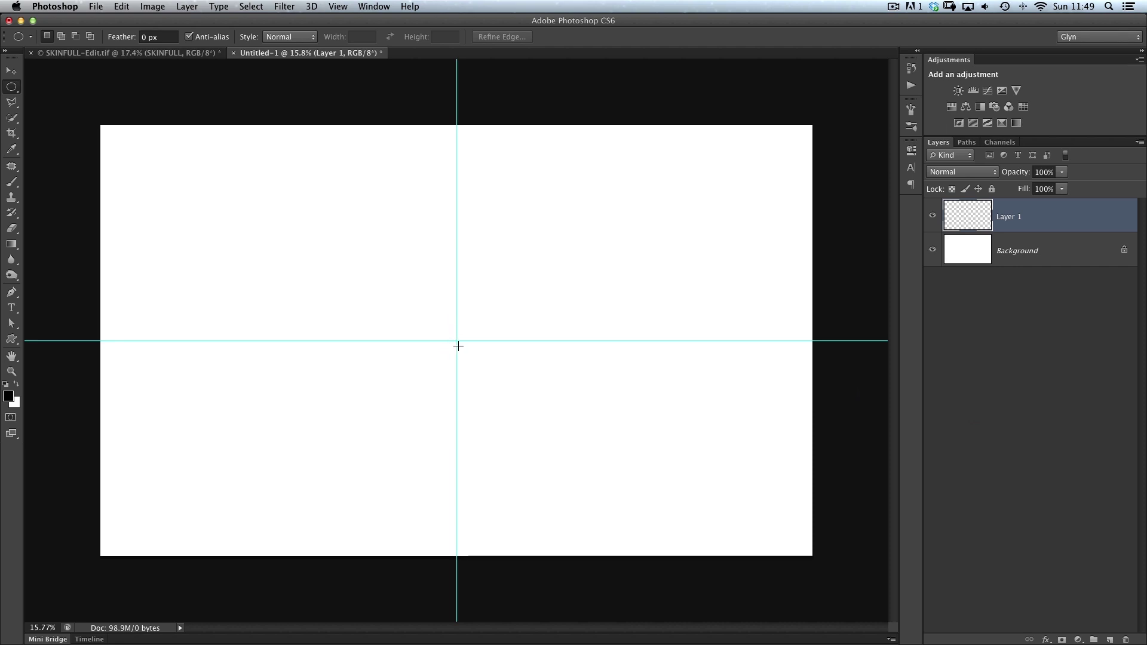
pyautogui.moveTo(456, 340); pyautogui.dragTo(80, 133)
# - Fill the large circular selection with black on the new layer and deselect it
pyautogui.click(121, 6)
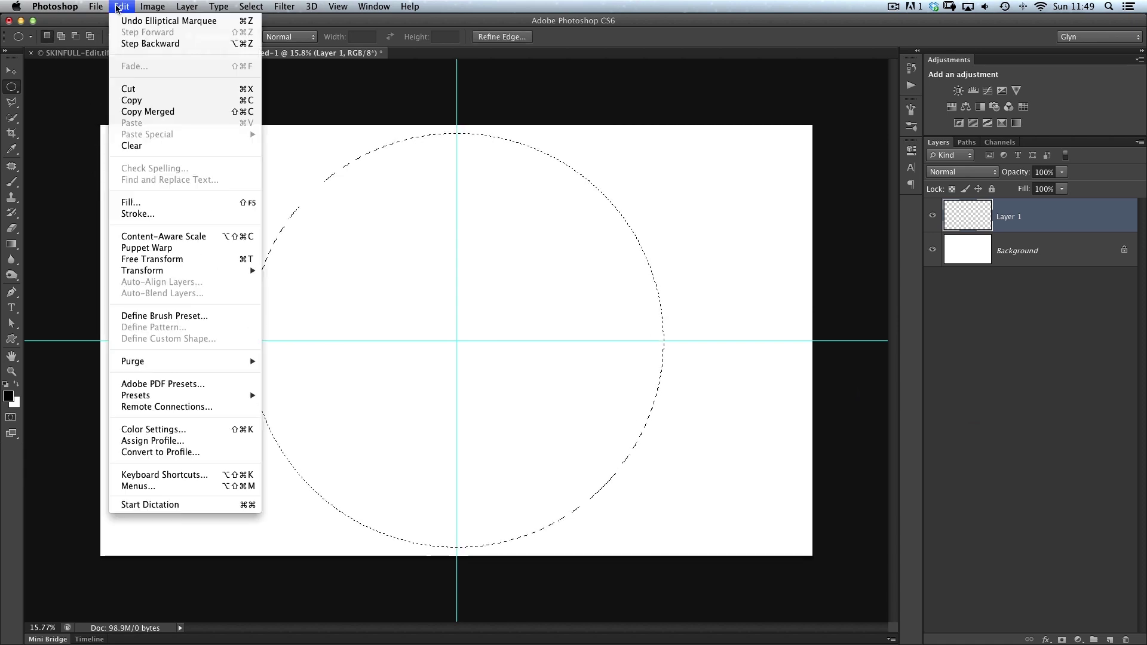
pyautogui.click(129, 202)
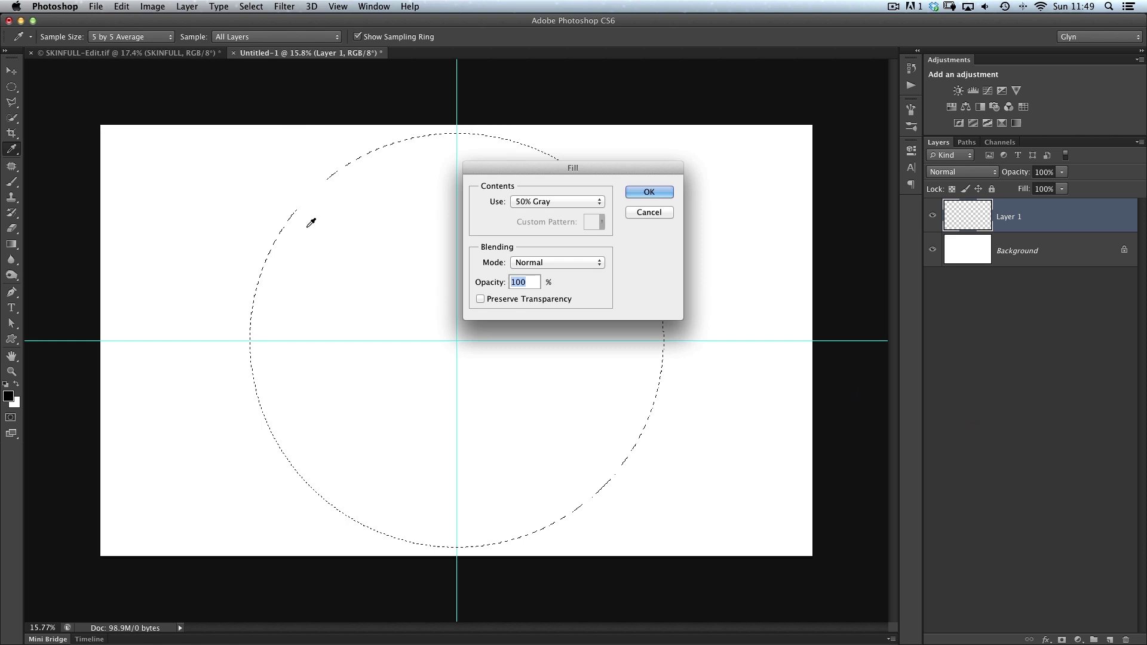
pyautogui.click(537, 204)
pyautogui.click(538, 191)
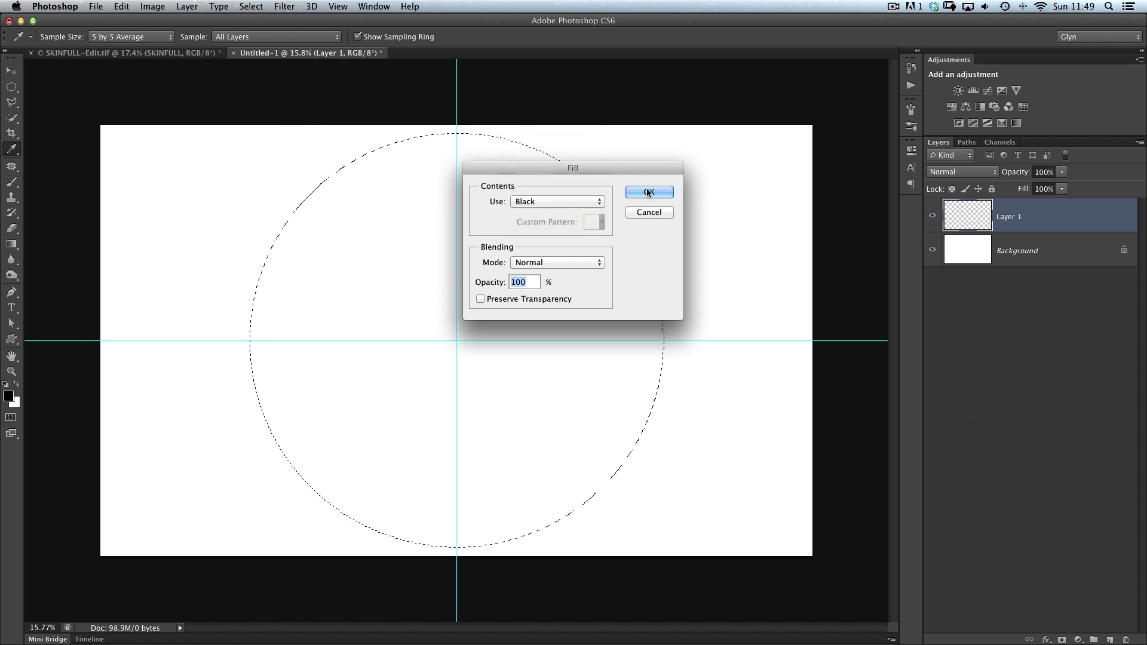
pyautogui.click(649, 191)
pyautogui.press('m')
pyautogui.click(251, 6)
pyautogui.click(269, 48)
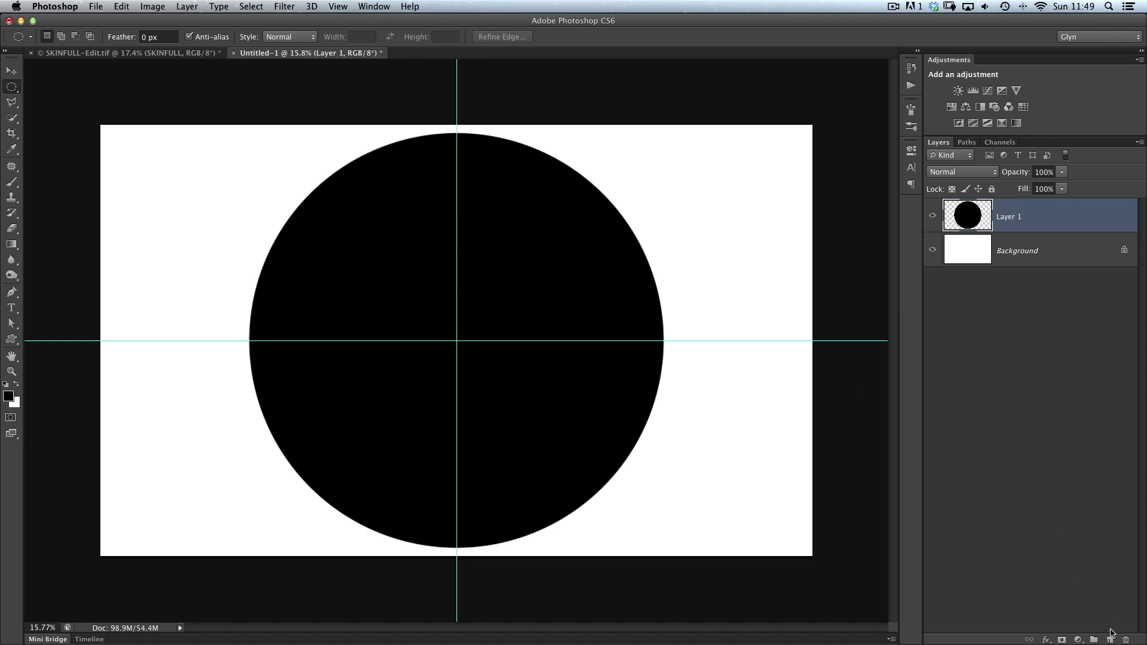
# - On another new layer, select a small circle centred on the guides, fill it with 50% Gray, and deselect
pyautogui.click(1109, 639)
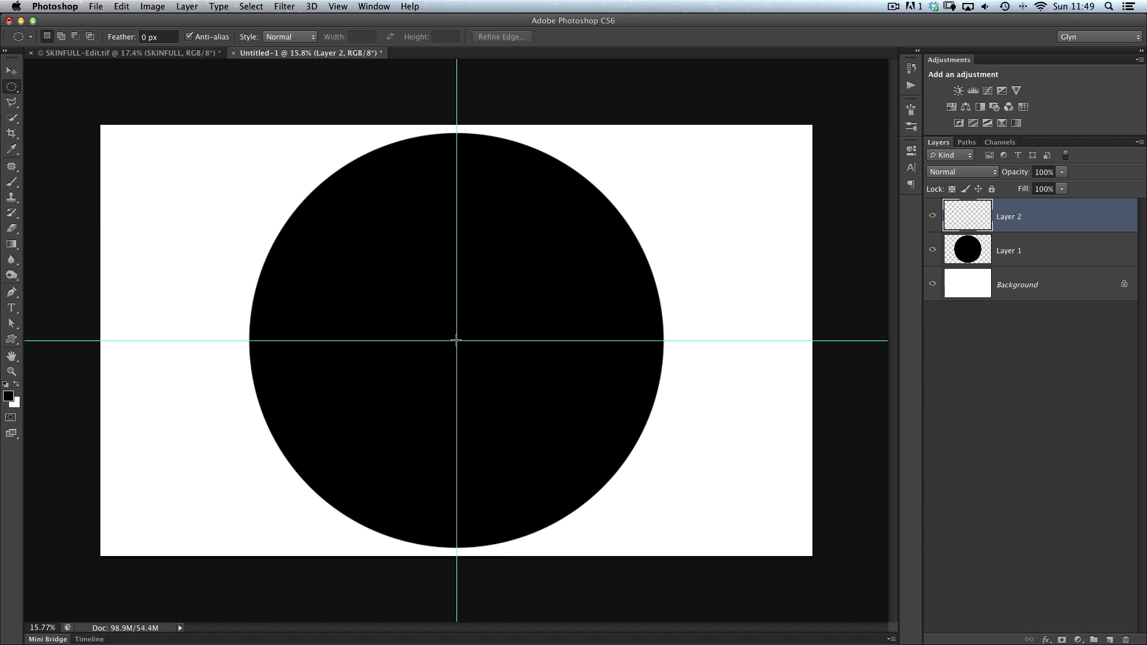
pyautogui.moveTo(455, 341); pyautogui.dragTo(396, 286)
pyautogui.click(122, 7)
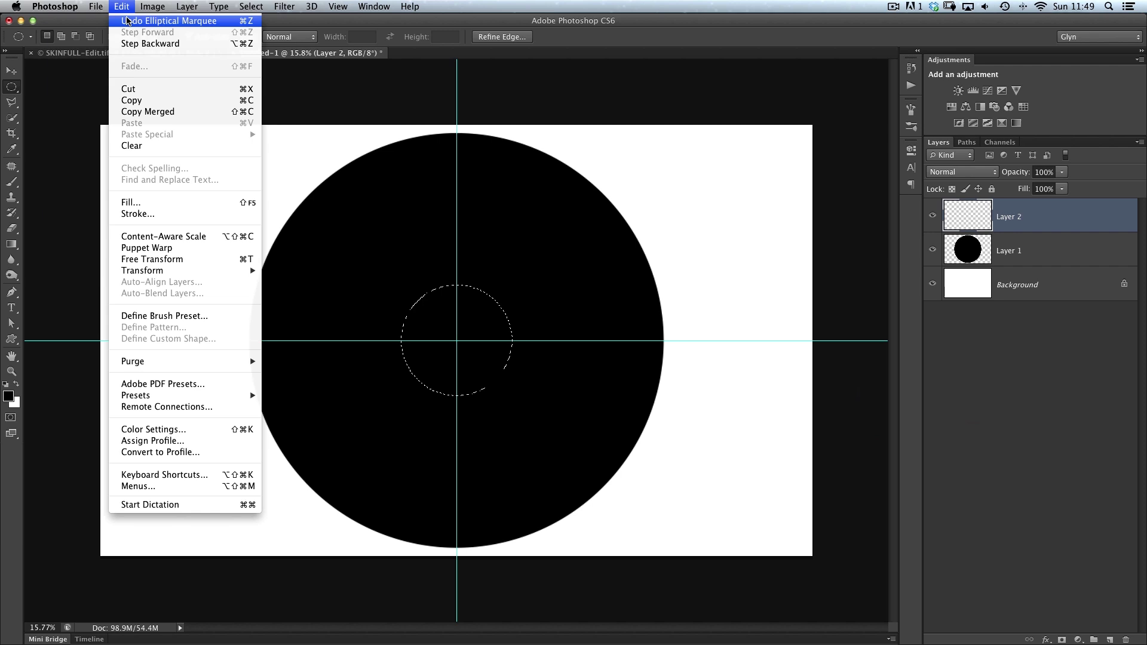
pyautogui.click(139, 203)
pyautogui.click(532, 201)
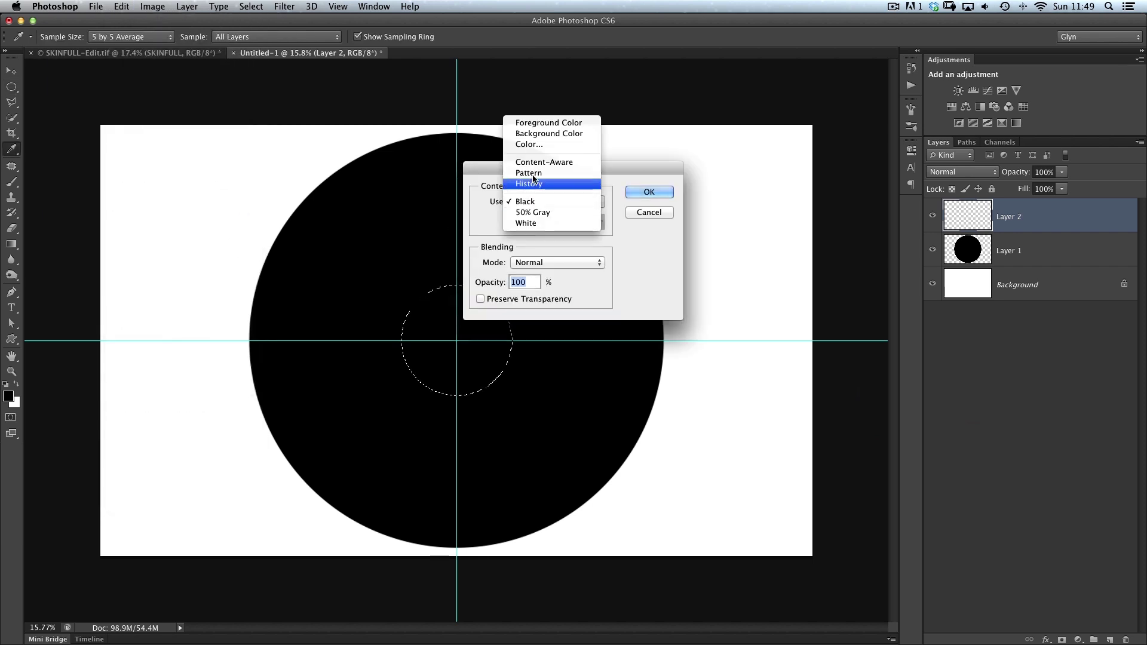
pyautogui.click(533, 213)
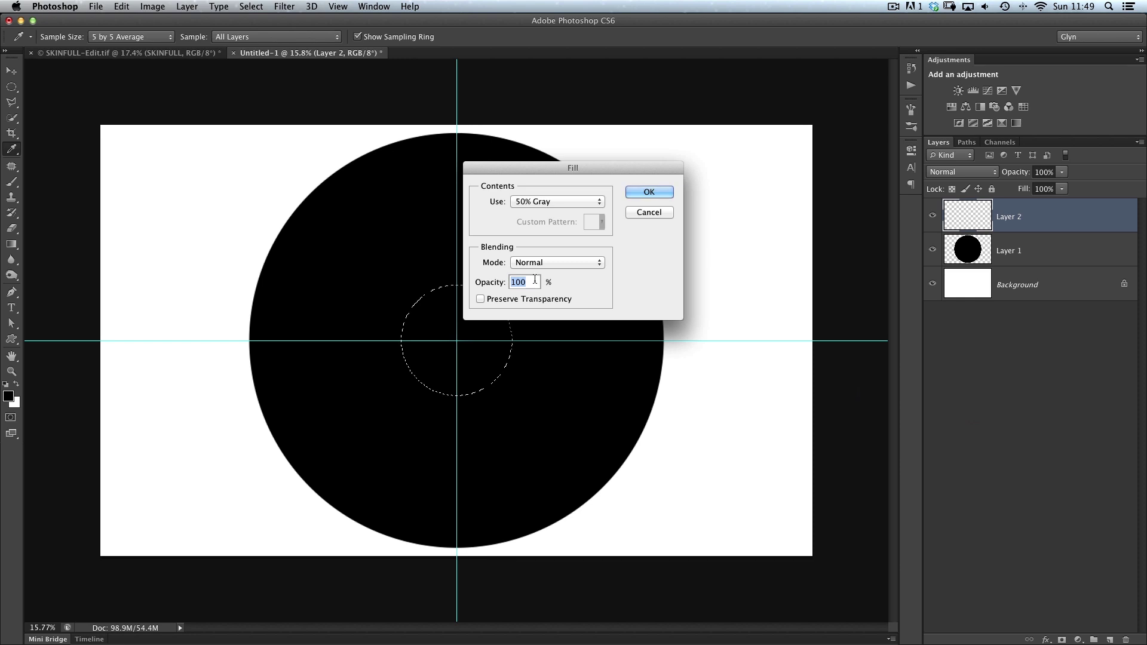
pyautogui.click(649, 191)
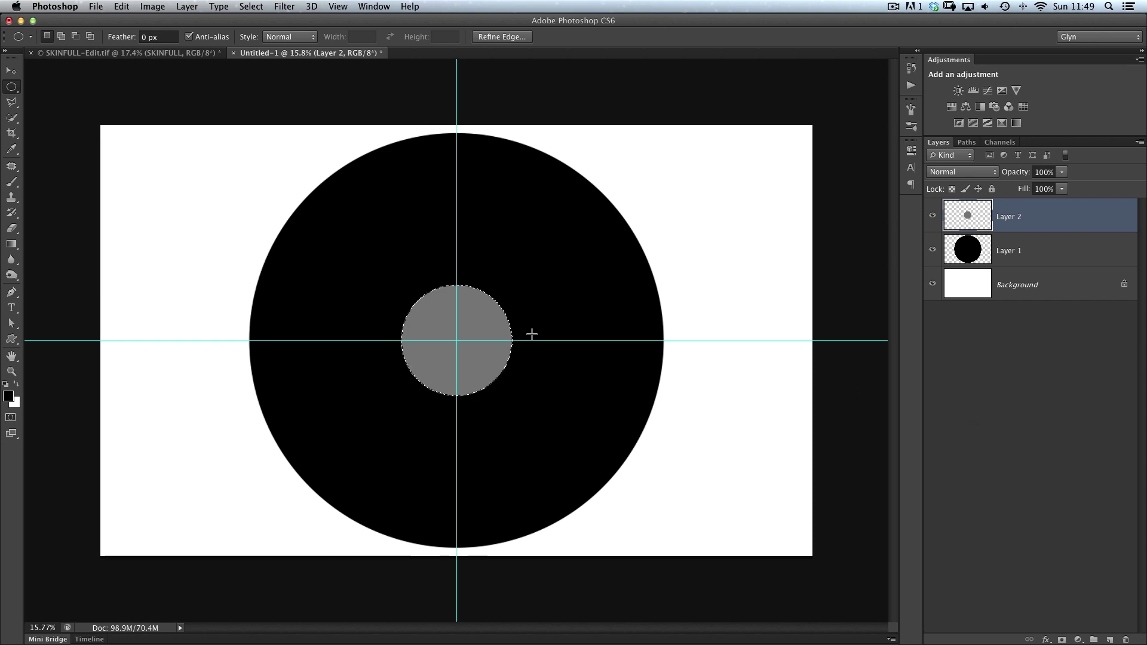
pyautogui.click(295, 191)
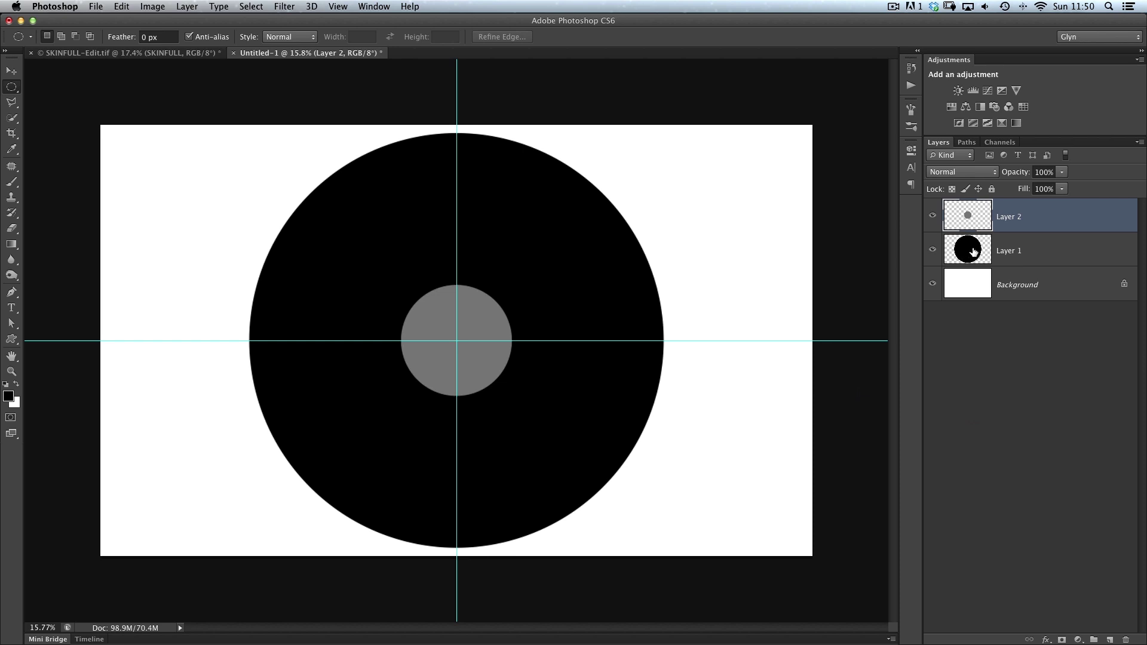
# - Delete the upper half of the black circle on Layer 1, down to the horizontal guide, and clear the selection
pyautogui.click(1002, 260)
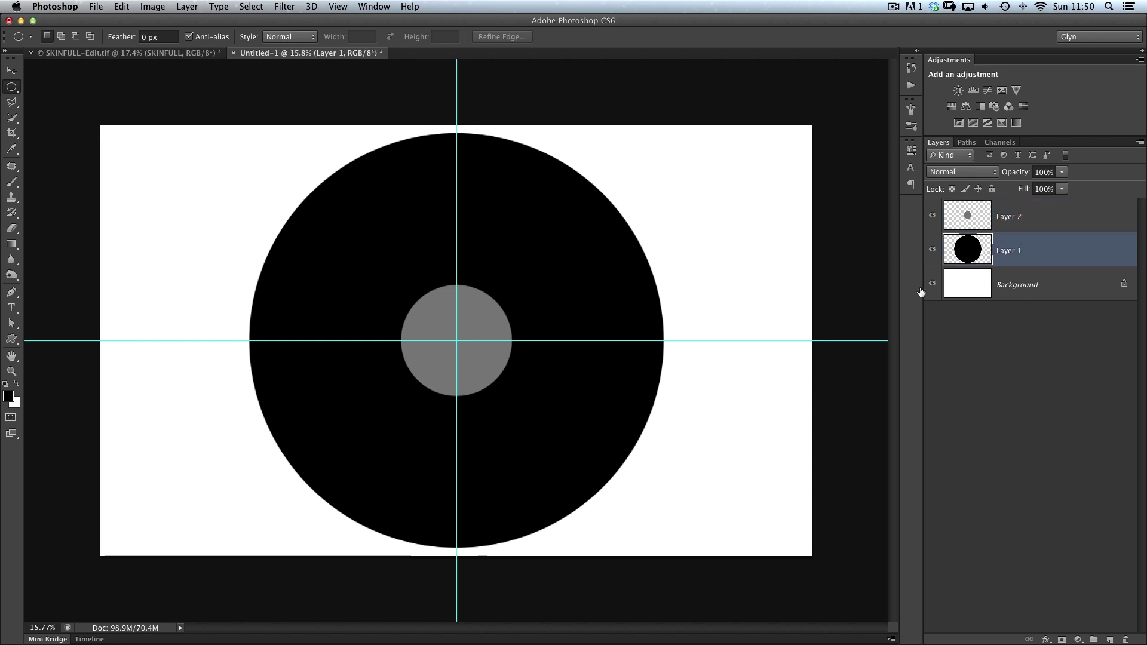
pyautogui.rightClick(8, 89)
pyautogui.click(51, 91)
pyautogui.moveTo(101, 125); pyautogui.dragTo(818, 341)
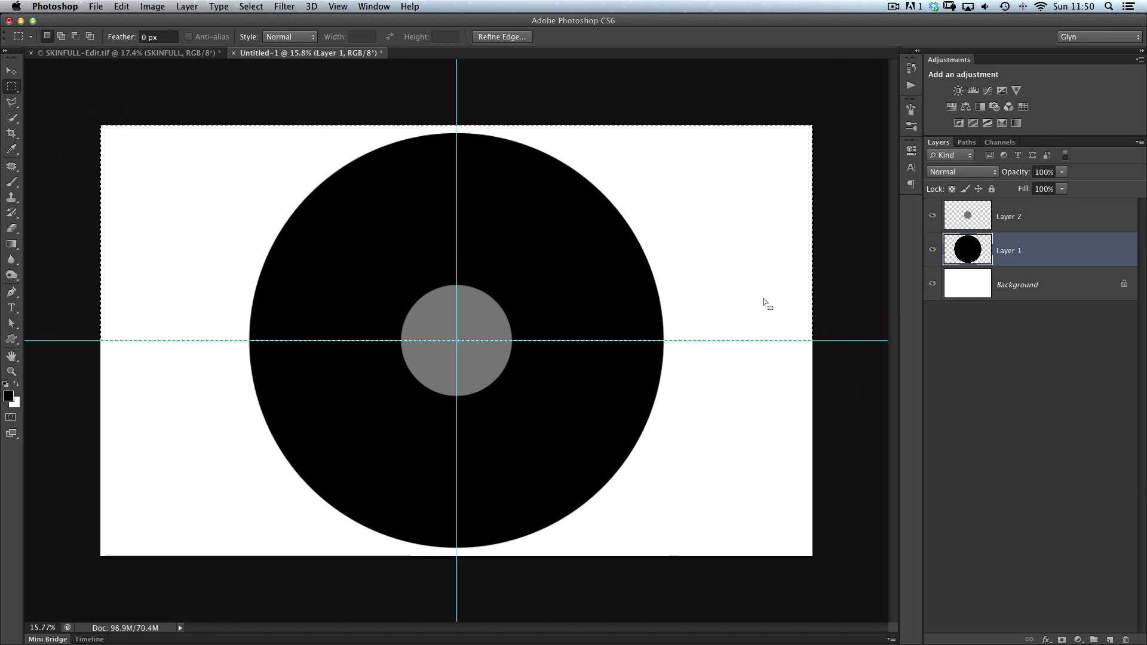
pyautogui.press('Delete')
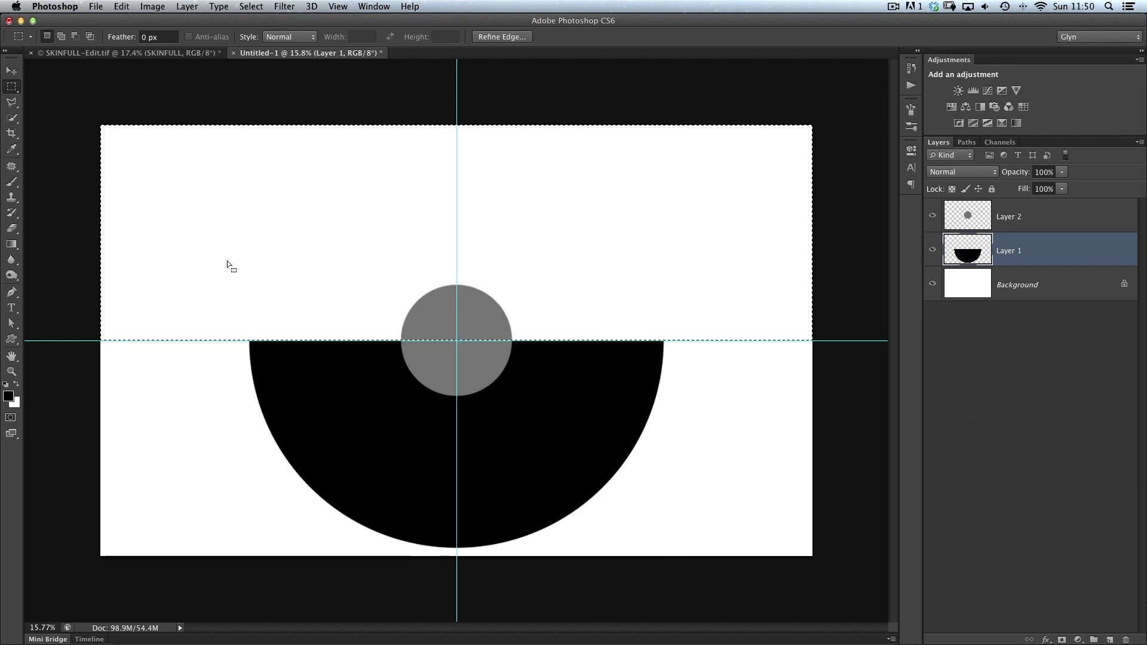
pyautogui.press('super+d')
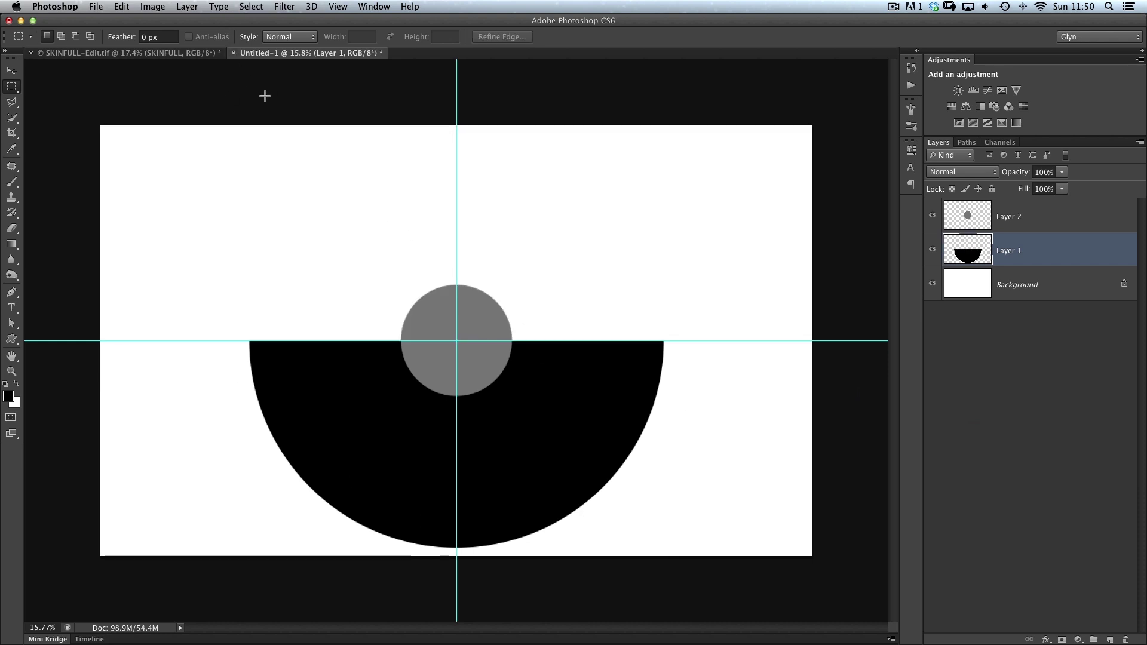
# - Move the black half-circle left along the horizontal guide until its right edge meets the gray circle's right edge
pyautogui.click(11, 70)
pyautogui.moveTo(390, 412); pyautogui.dragTo(300, 425)
pyautogui.scroll(5, 473, 387)
pyautogui.press('super+0')
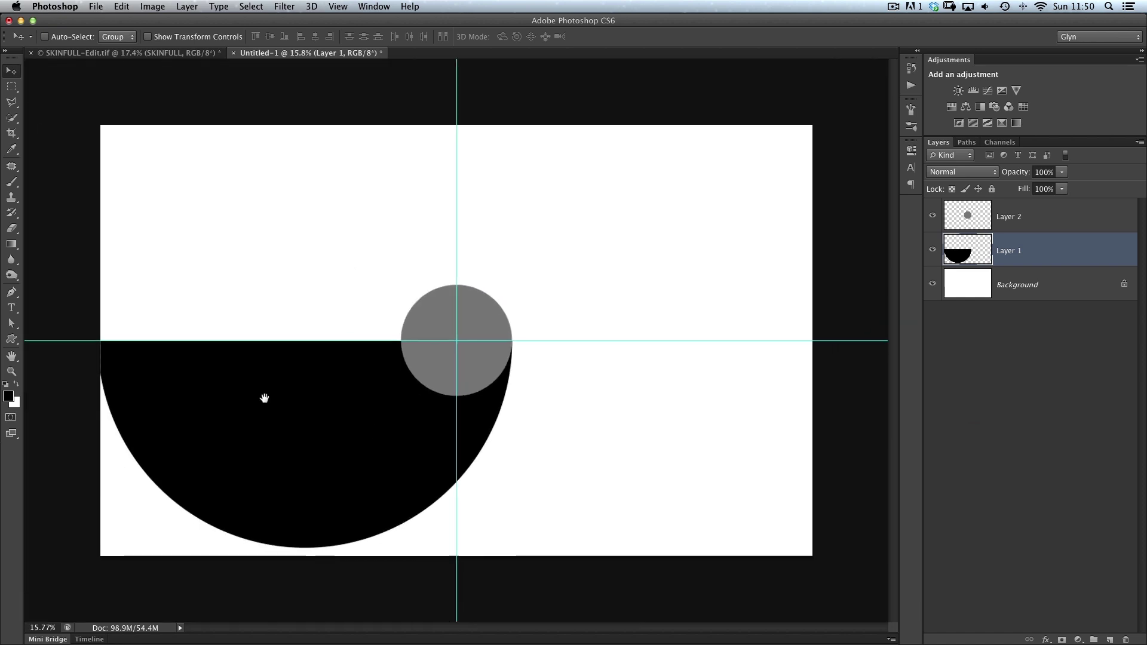
# - Scale the black half-circle on Layer 1 proportionally to about 127%, keeping its upper-right corner fixed, and apply the transform
pyautogui.click(120, 7)
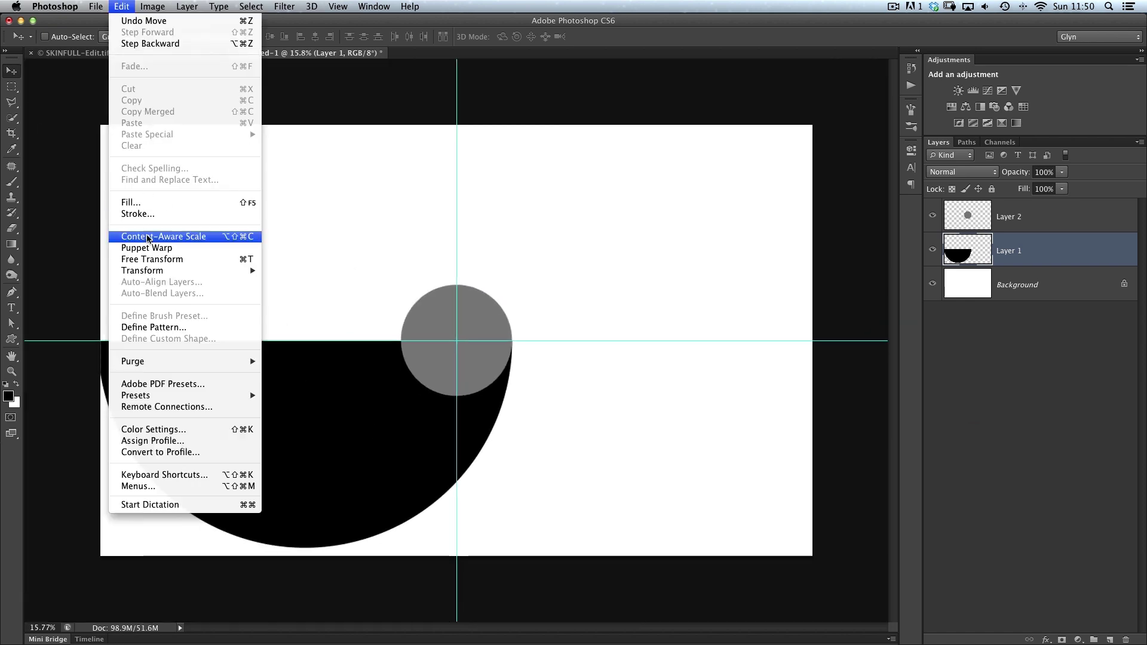
pyautogui.click(154, 260)
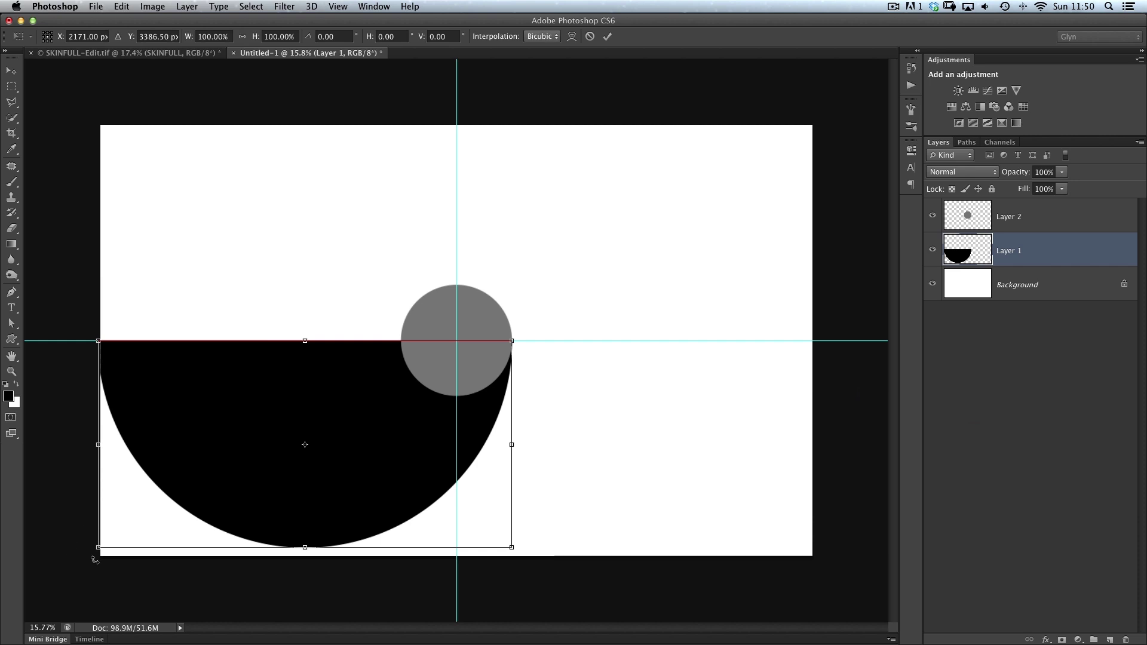
pyautogui.moveTo(97, 548); pyautogui.dragTo(1, 640)
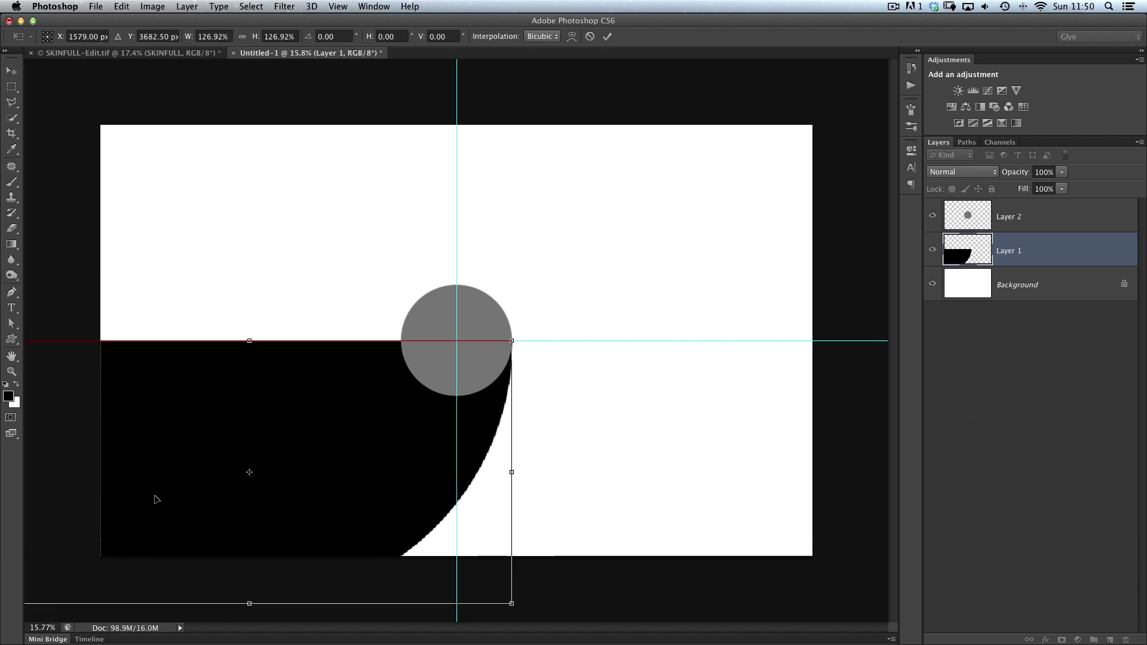
pyautogui.press('Return')
pyautogui.keyDown('super'); pyautogui.click(400, 402); pyautogui.keyUp('super')
pyautogui.moveTo(400, 401); pyautogui.dragTo(390, 385)
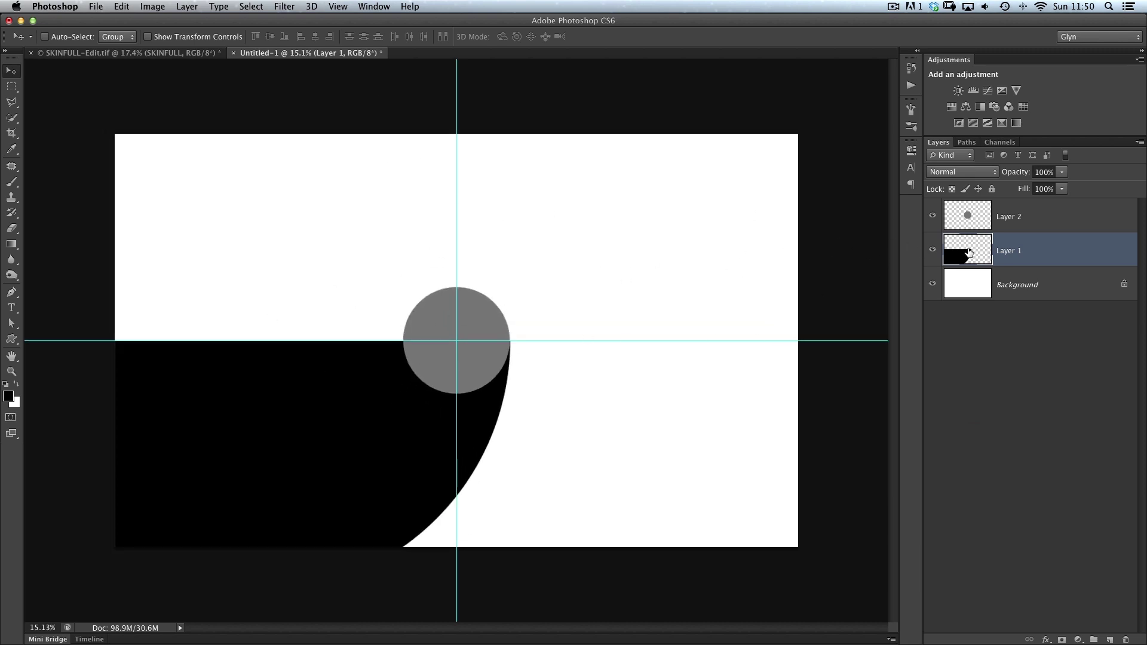
# - Duplicate Layer 1 and begin a Free Transform on the copy with its reference point placed exactly on the guide intersection
pyautogui.click(933, 249)
pyautogui.click(932, 250)
pyautogui.moveTo(954, 245); pyautogui.dragTo(1109, 639)
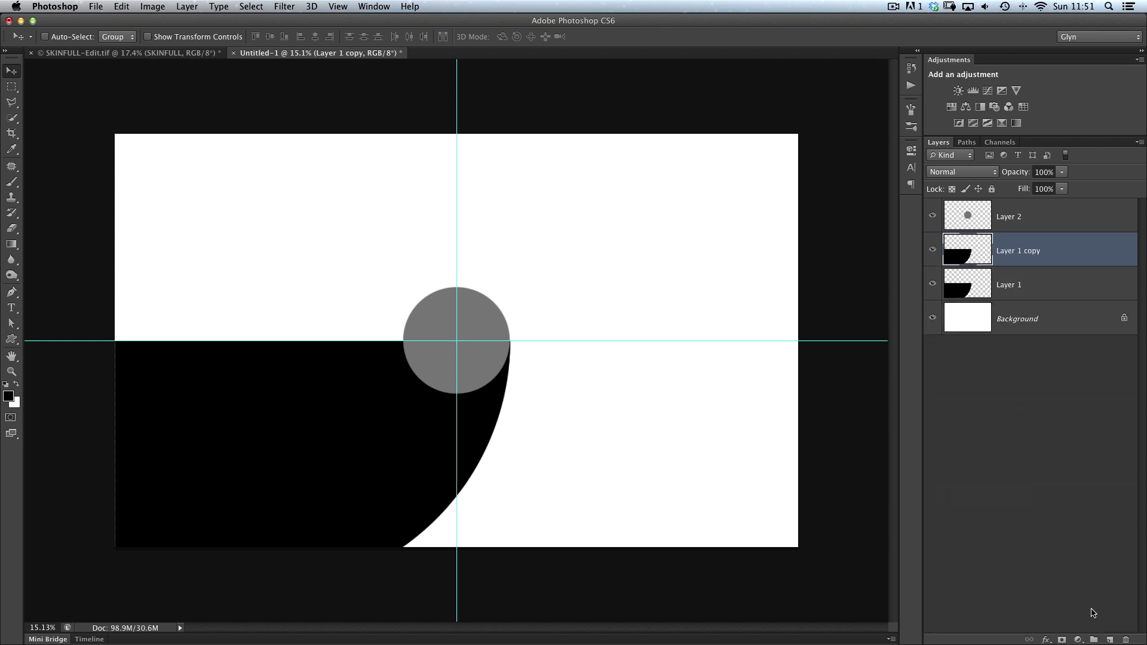
pyautogui.click(122, 7)
pyautogui.click(162, 261)
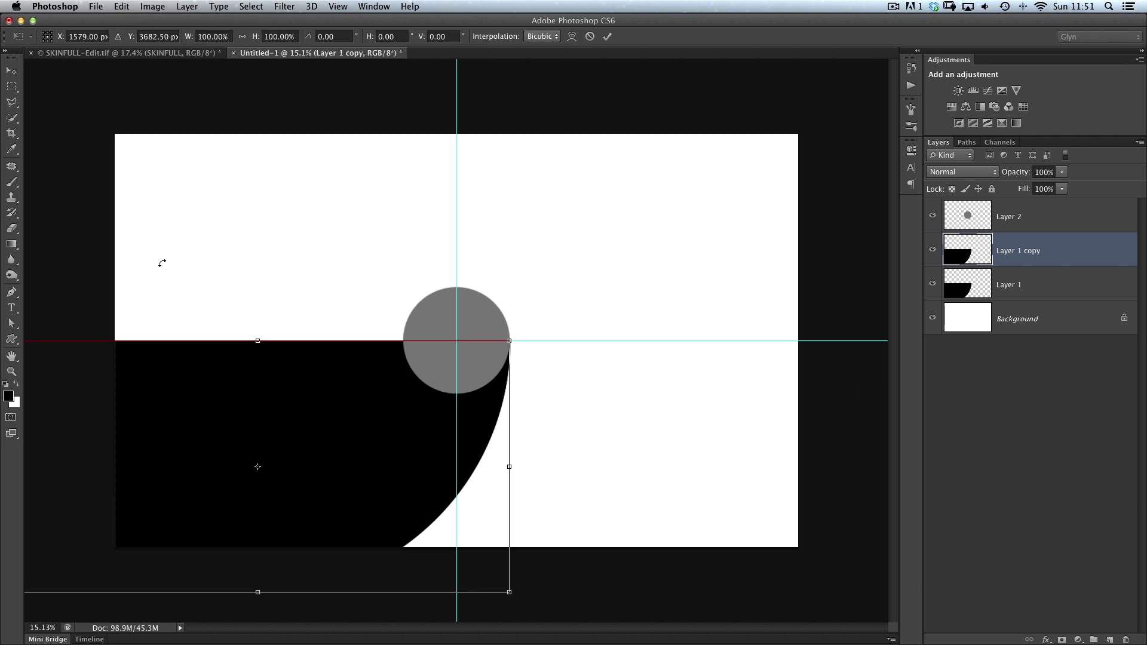
pyautogui.scroll(3, 249, 489)
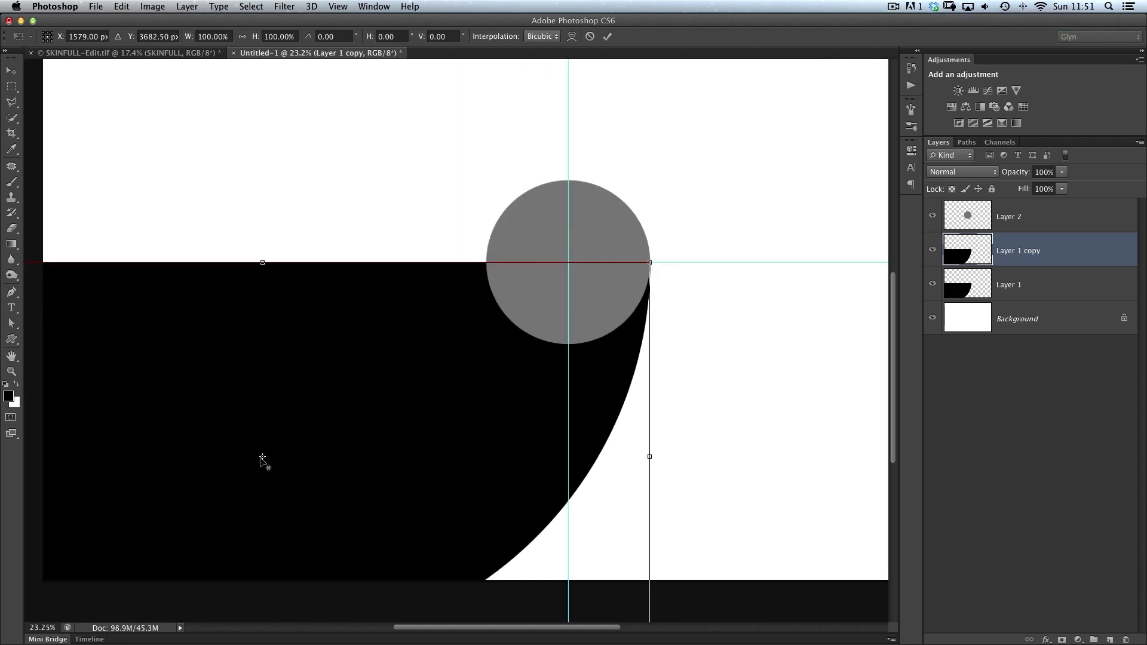
pyautogui.moveTo(263, 460); pyautogui.dragTo(567, 266)
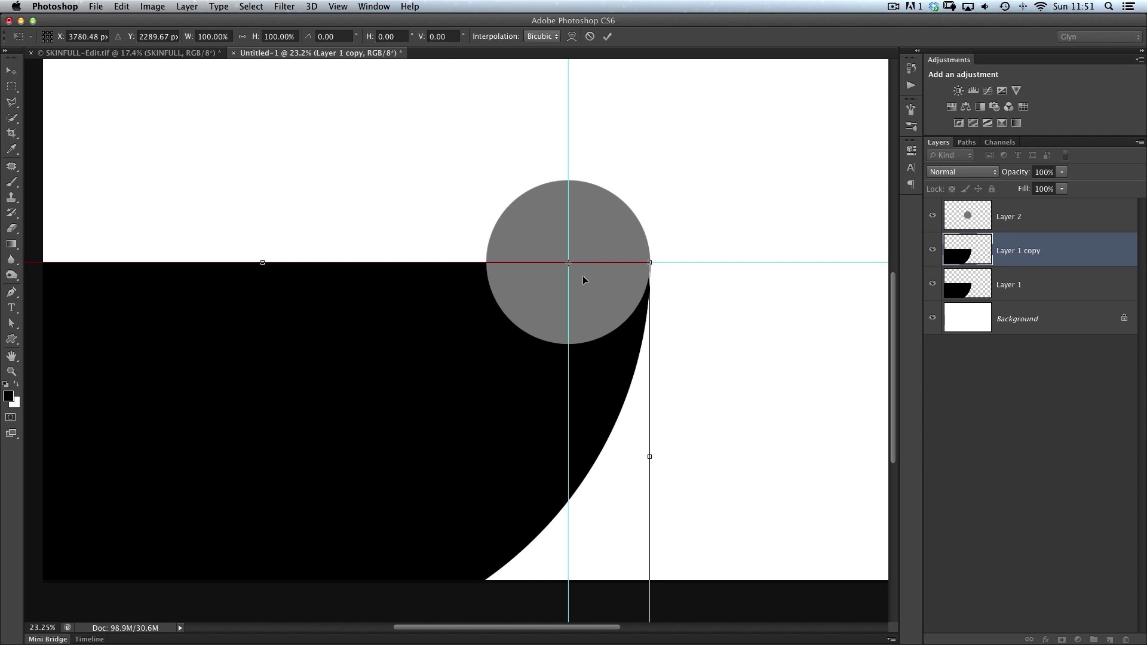
pyautogui.scroll(6, 572, 281)
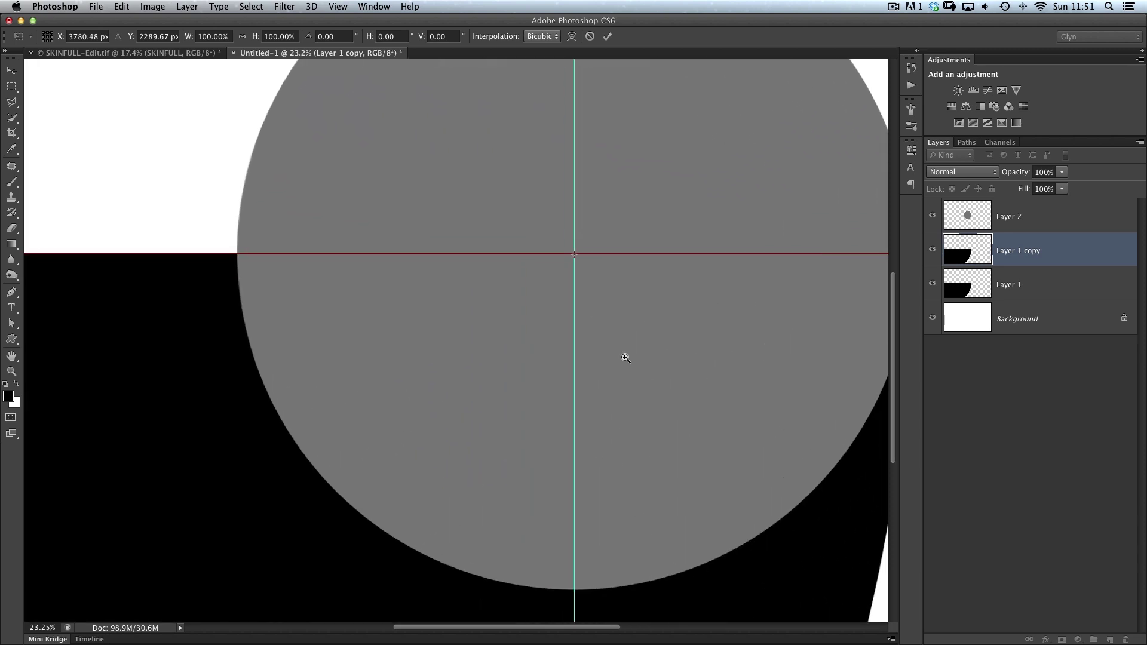
pyautogui.moveTo(570, 257); pyautogui.dragTo(572, 252)
pyautogui.press('super+0')
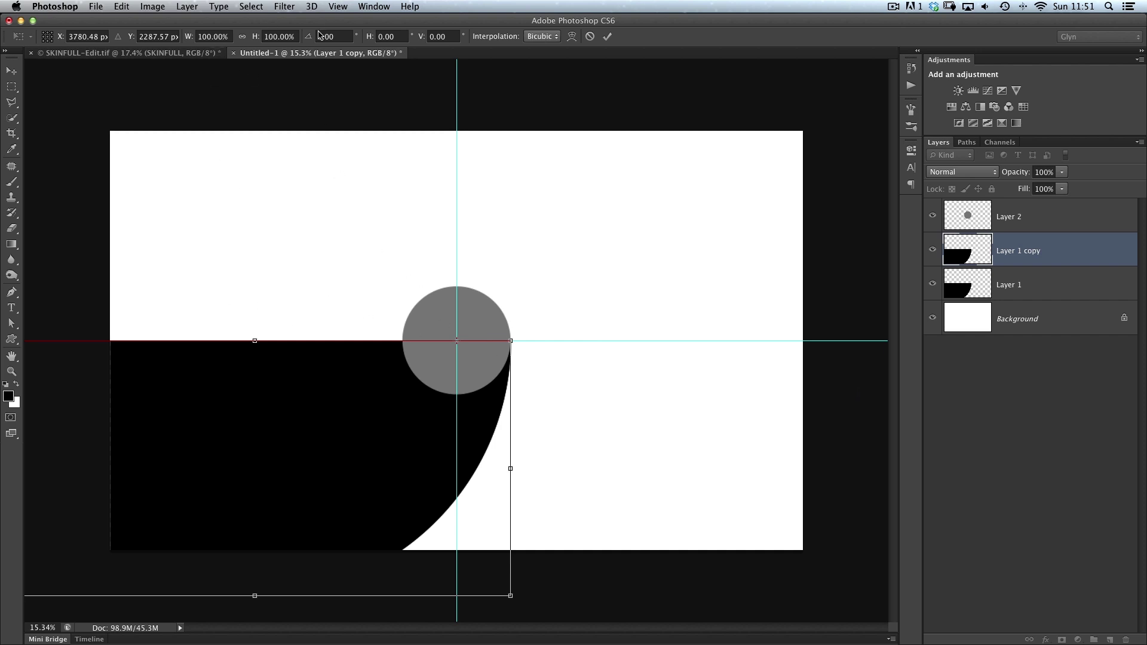
# - Rotate the duplicated black shape 42° around the guide intersection and apply the transform
pyautogui.click(336, 37)
pyautogui.doubleClick(338, 36)
pyautogui.write('42')
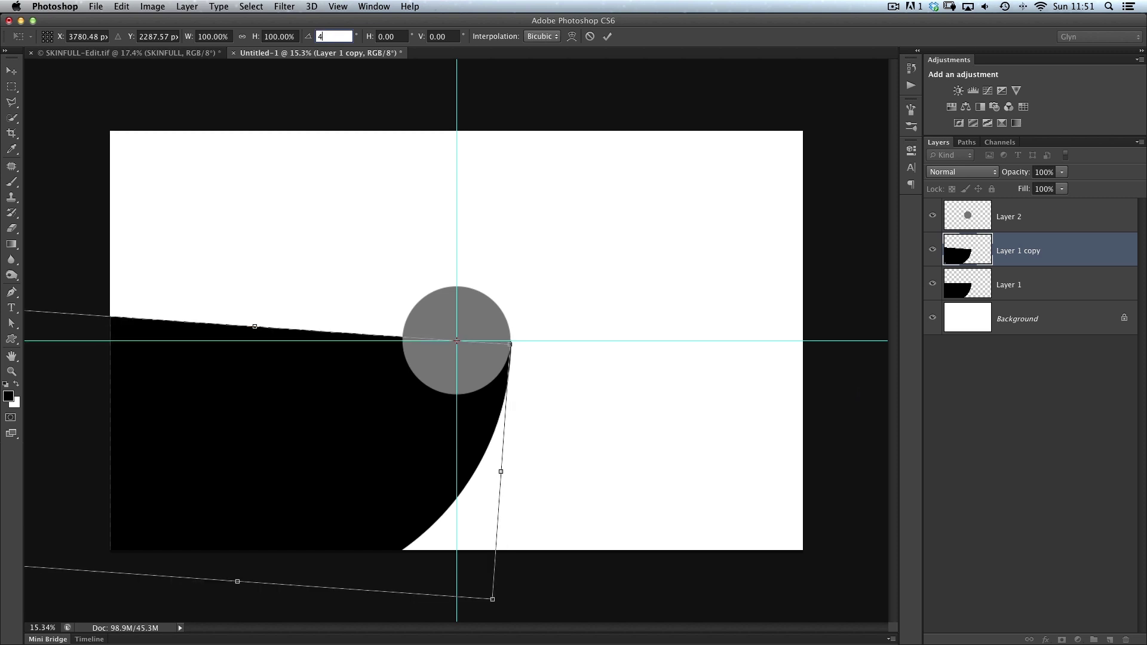
pyautogui.click(607, 37)
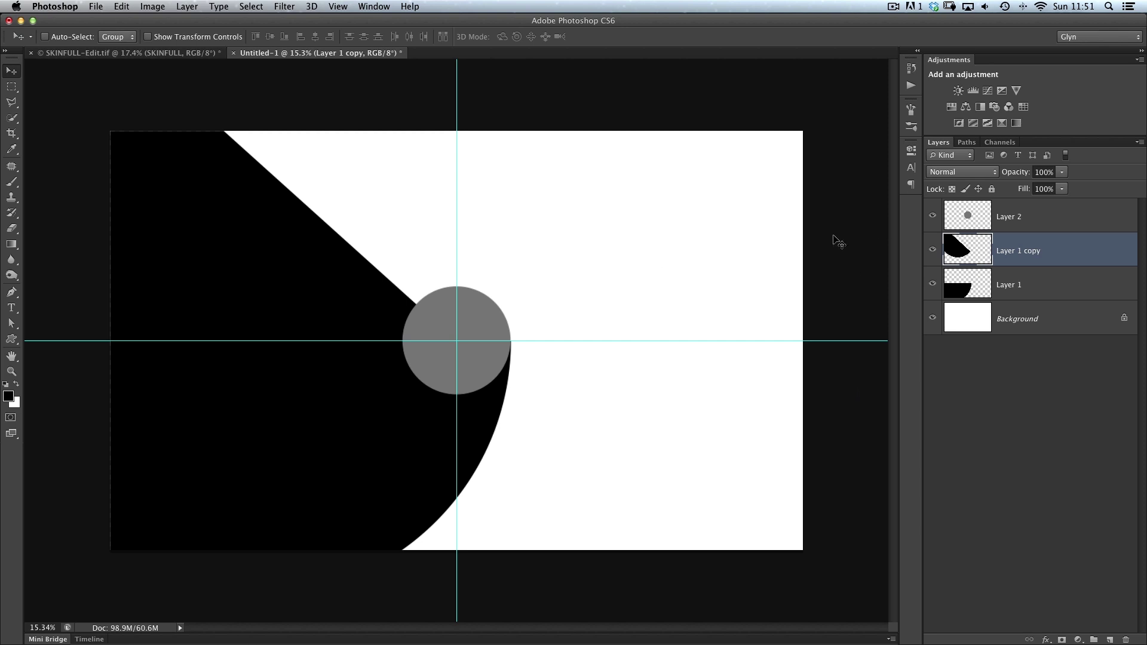
# - Cut the outline of the Layer 1 copy shape out of Layer 1, deselect, and delete the copy layer
pyautogui.keyDown('super'); pyautogui.click(958, 253); pyautogui.keyUp('super')
pyautogui.click(964, 288)
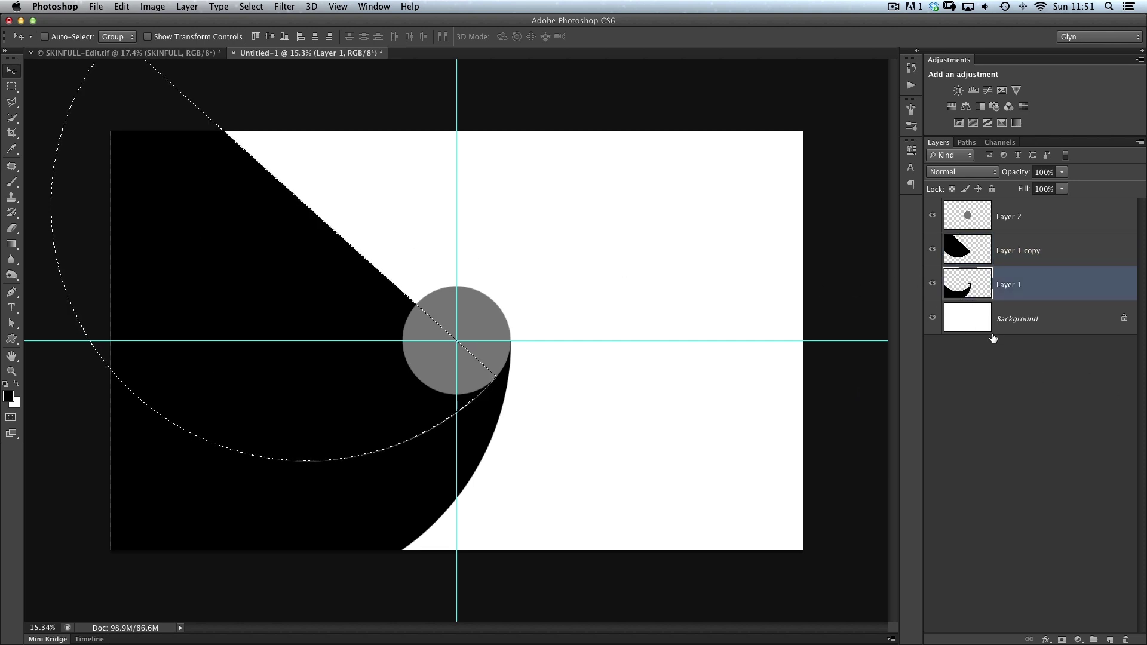
pyautogui.press('Delete')
pyautogui.hotkey('ctrl', 'd')
pyautogui.click(958, 252)
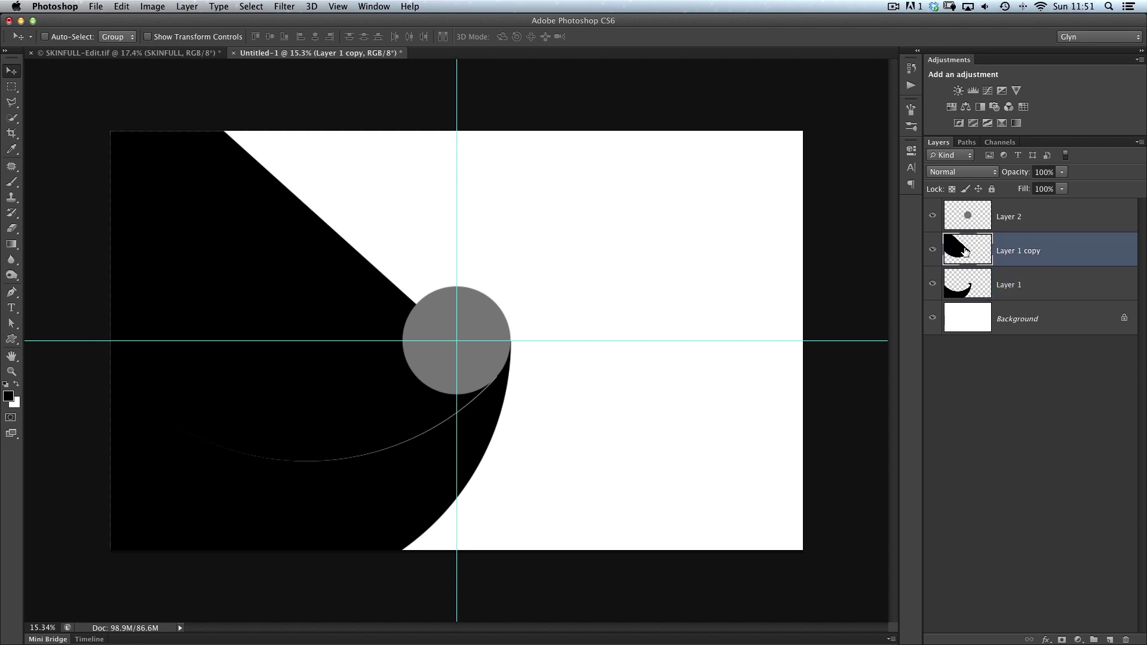
pyautogui.moveTo(952, 243); pyautogui.dragTo(1125, 639)
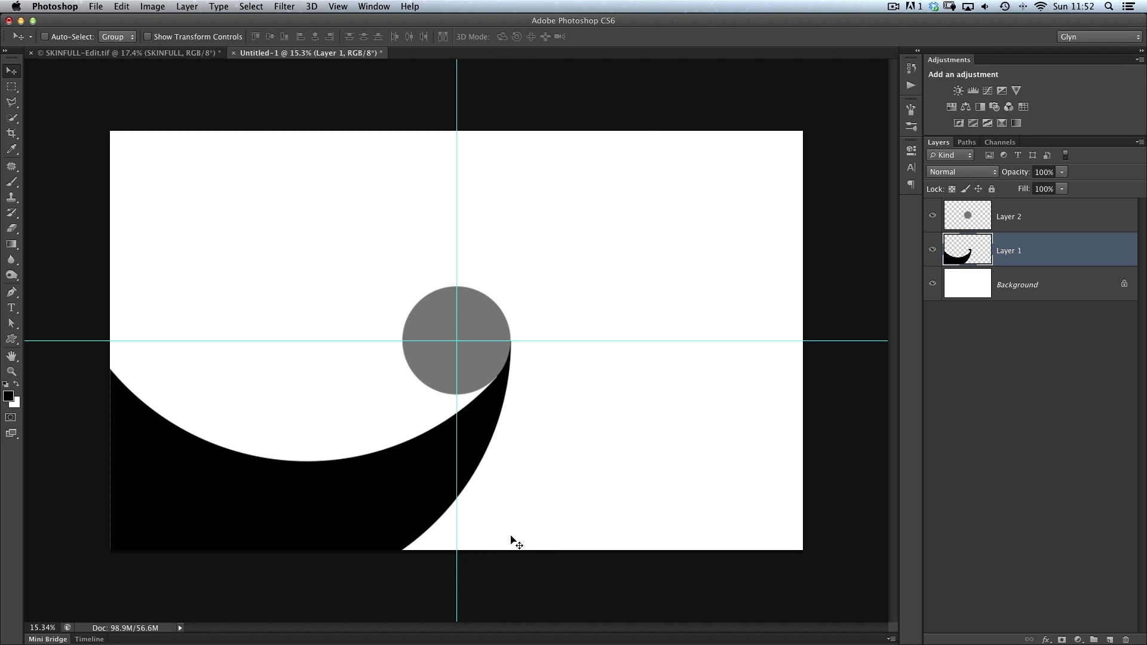
# - Duplicate the curved black blade on Layer 1 and start Free Transform with its pivot at the gray circle's centre
pyautogui.press('super+space')
pyautogui.moveTo(317, 378); pyautogui.dragTo(361, 355)
pyautogui.press('super+space')
pyautogui.moveTo(328, 402); pyautogui.dragTo(387, 422)
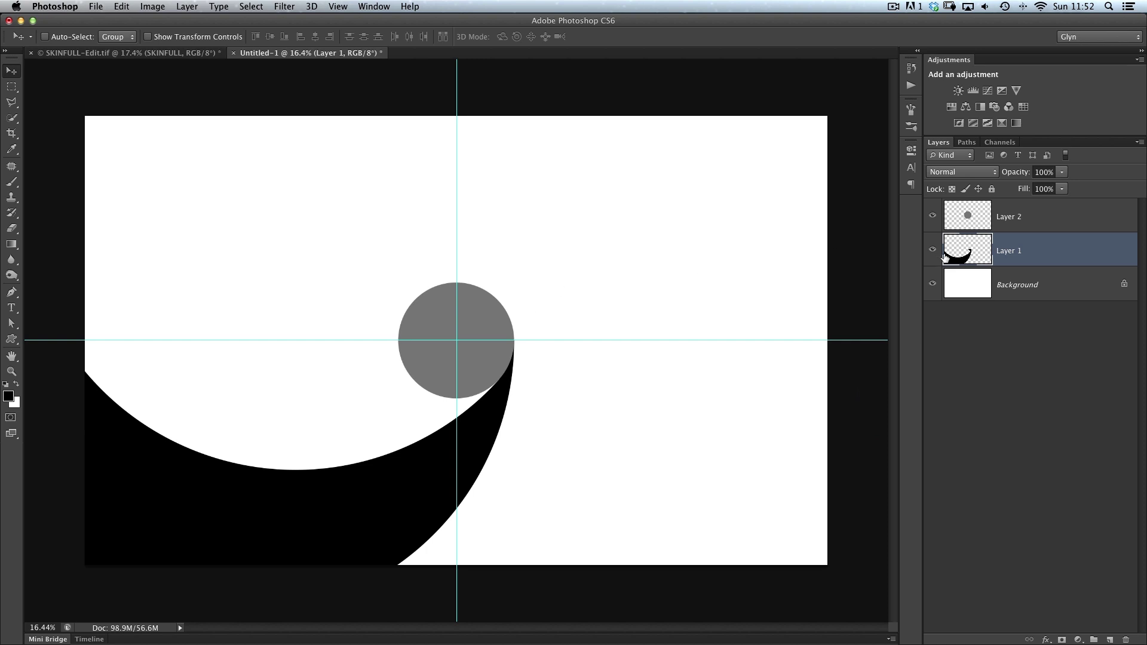
pyautogui.press('super+j')
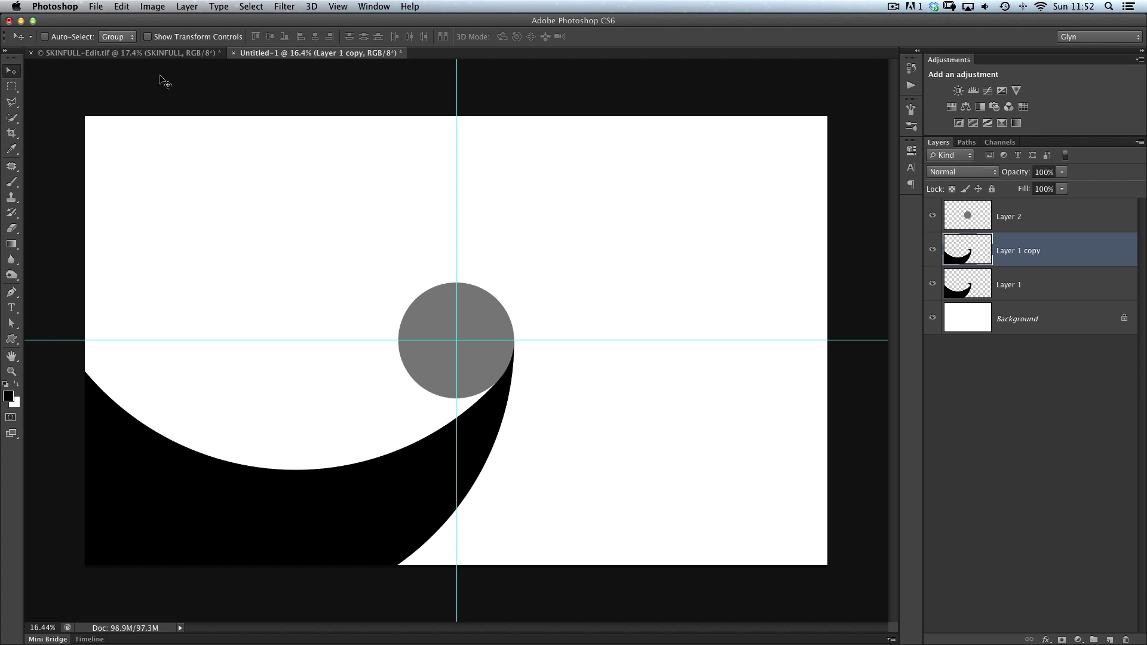
pyautogui.click(121, 7)
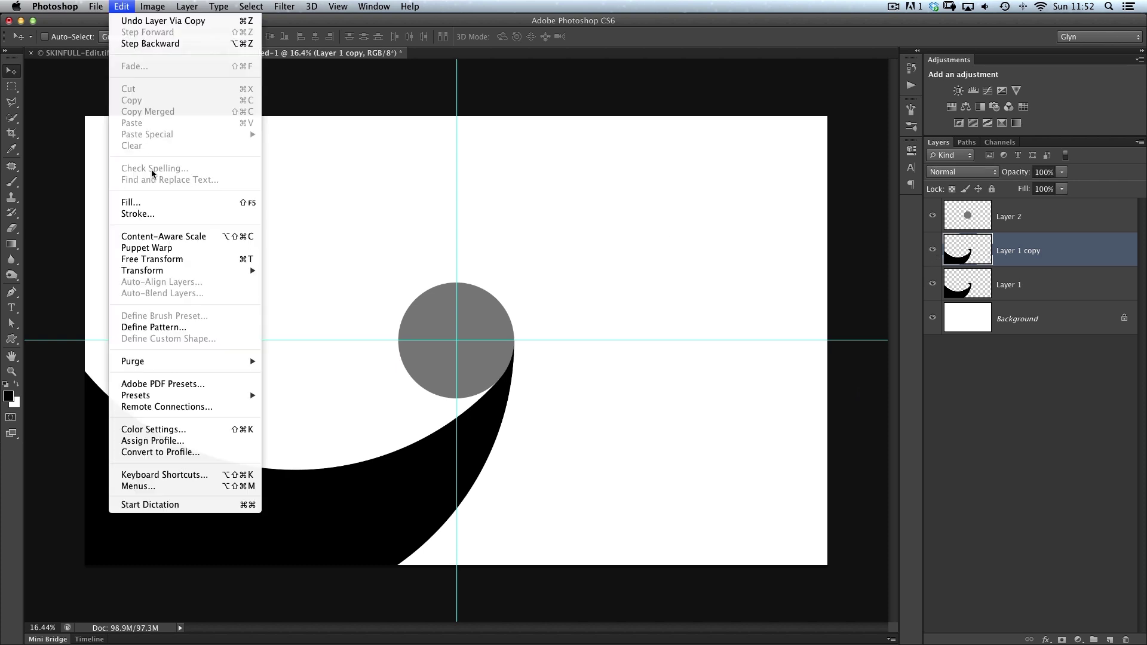
pyautogui.click(153, 262)
pyautogui.scroll(3, 308, 469)
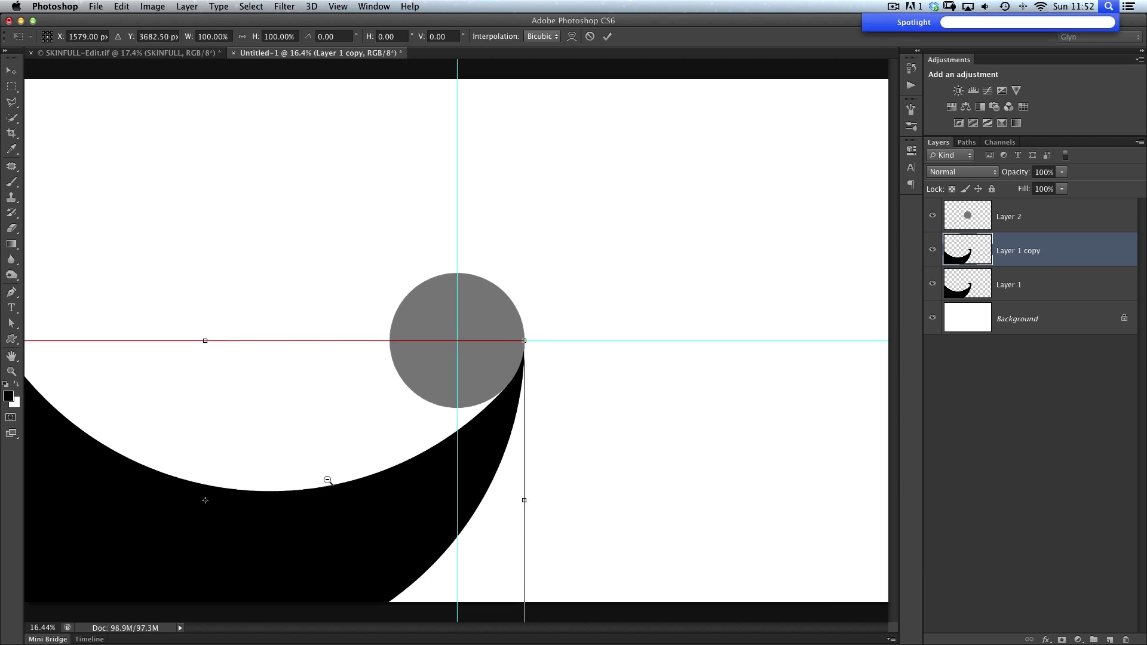
pyautogui.moveTo(200, 484); pyautogui.dragTo(546, 265)
pyautogui.moveTo(406, 396); pyautogui.dragTo(294, 251)
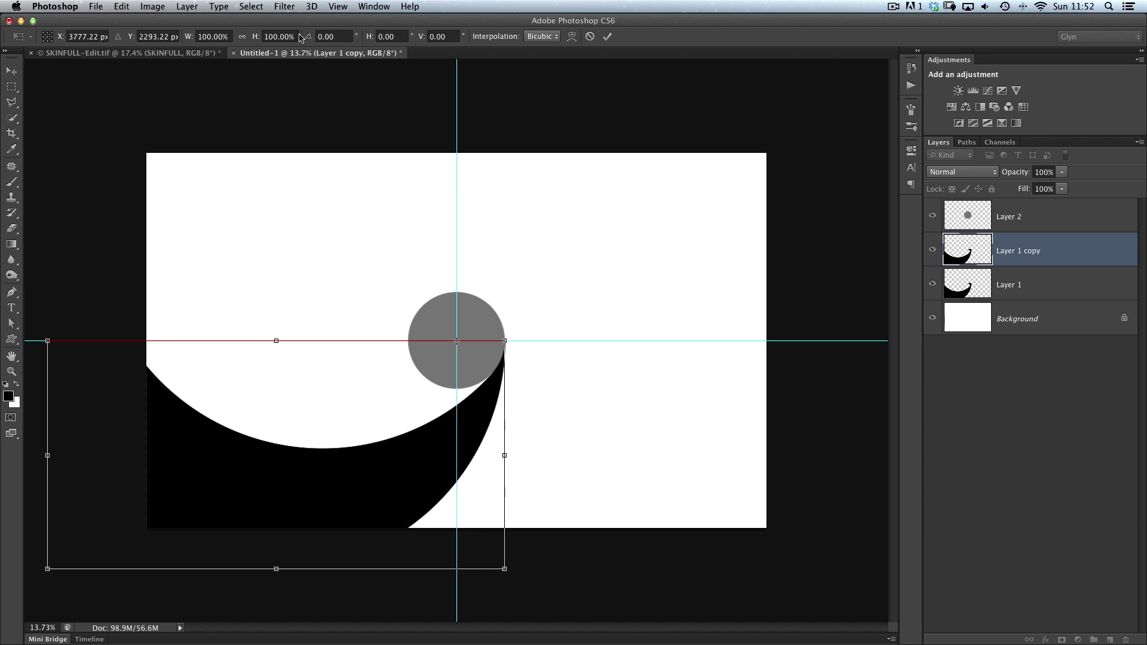
# - Rotate the duplicated blade 45° about the centre point and apply the transform
pyautogui.click(338, 36)
pyautogui.write('45')
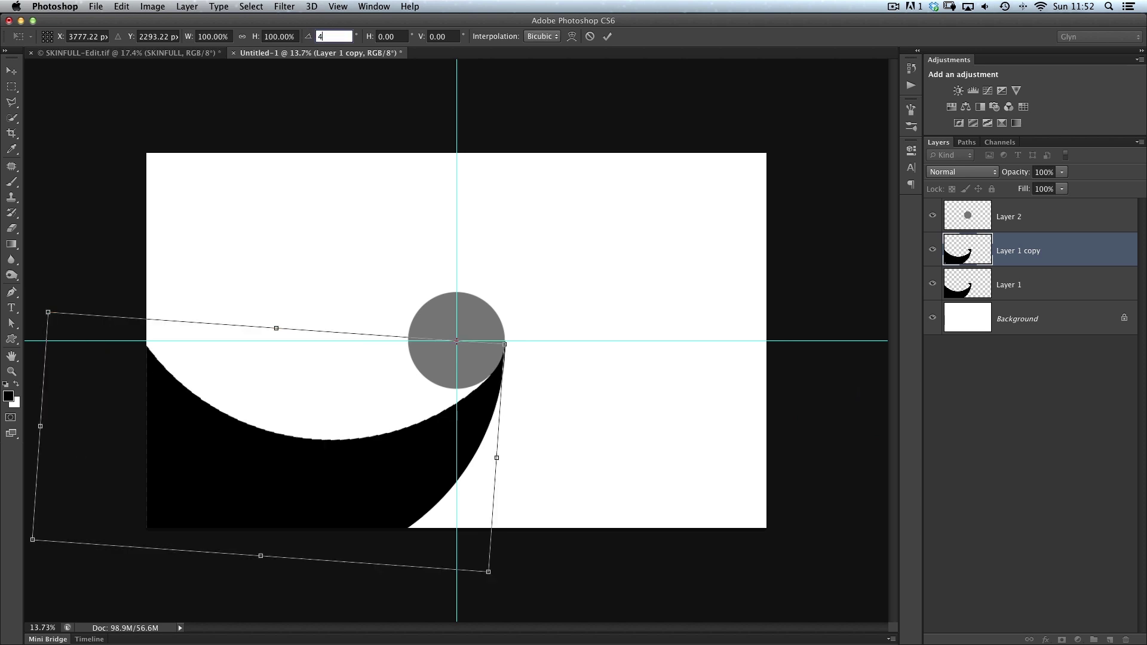
pyautogui.click(607, 37)
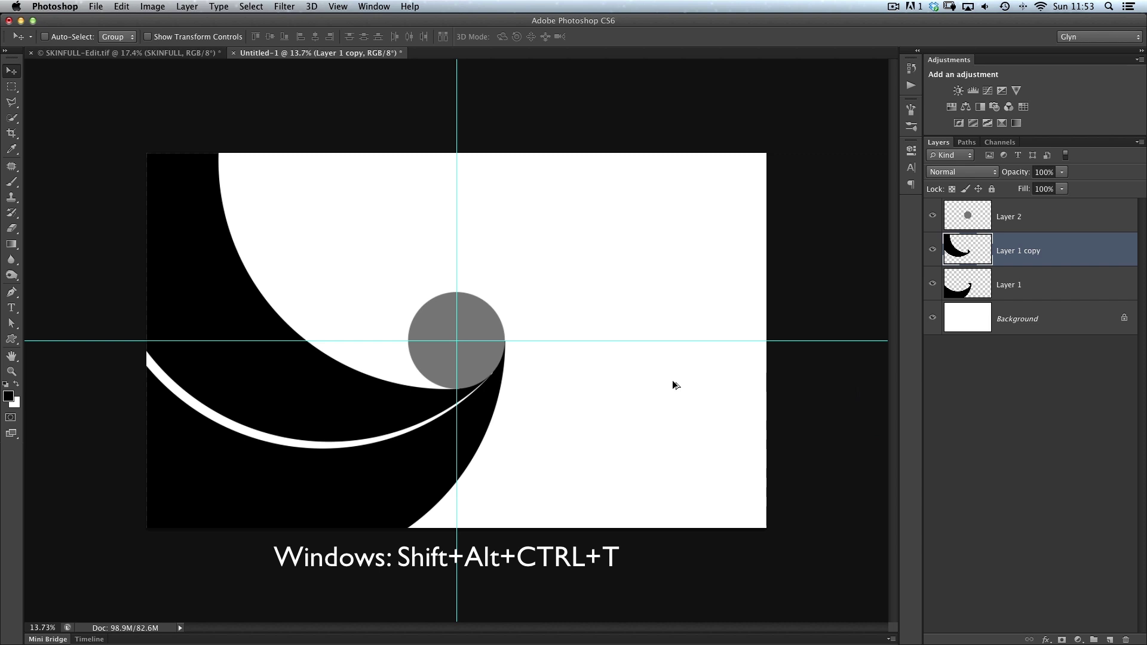
# - Repeat the 45° rotation on new duplicates six times to complete the ring of blades around the gray circle
pyautogui.press('super+alt+shift+t')
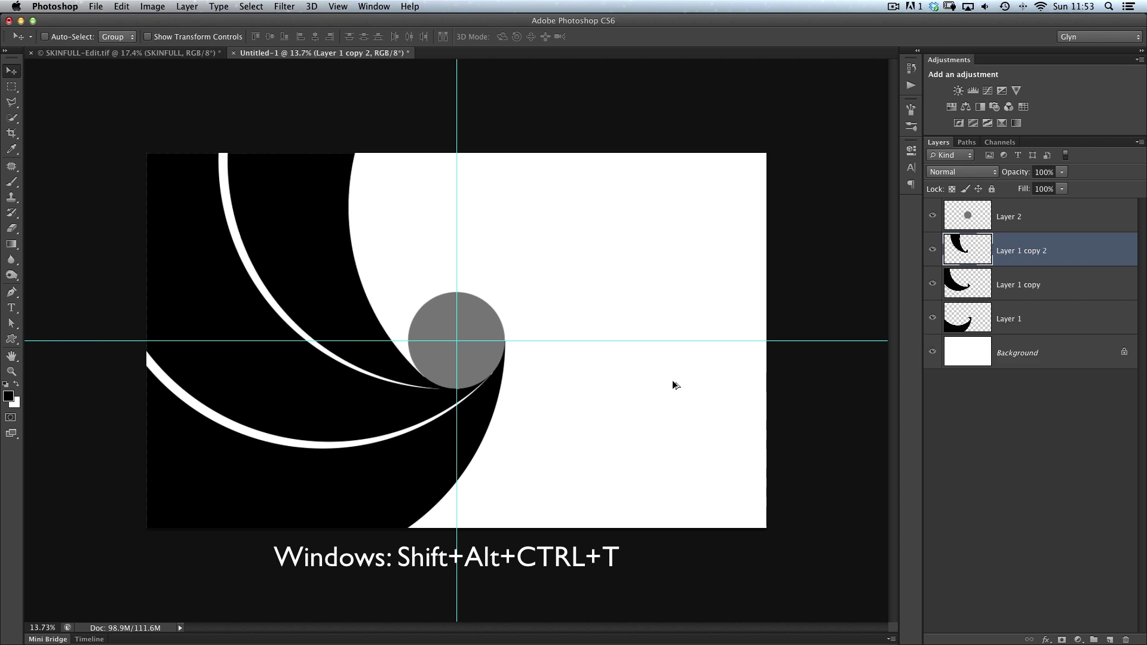
pyautogui.press('super+alt+shift+t')
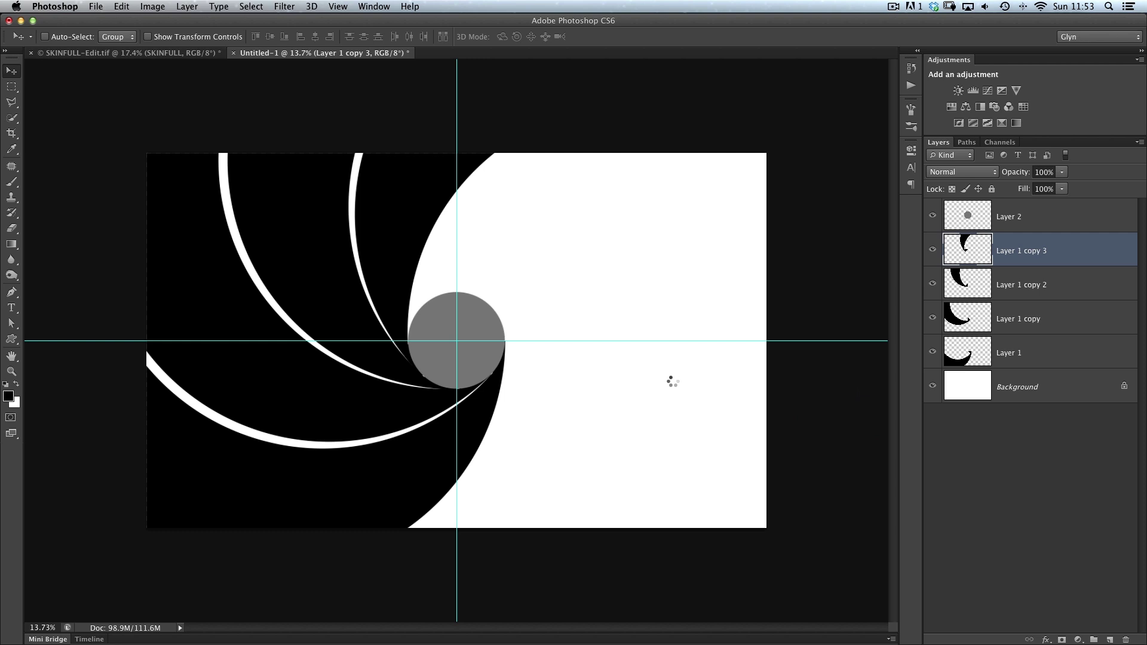
pyautogui.press('super+alt+shift+t')
pyautogui.press('super+alt+shift+t')
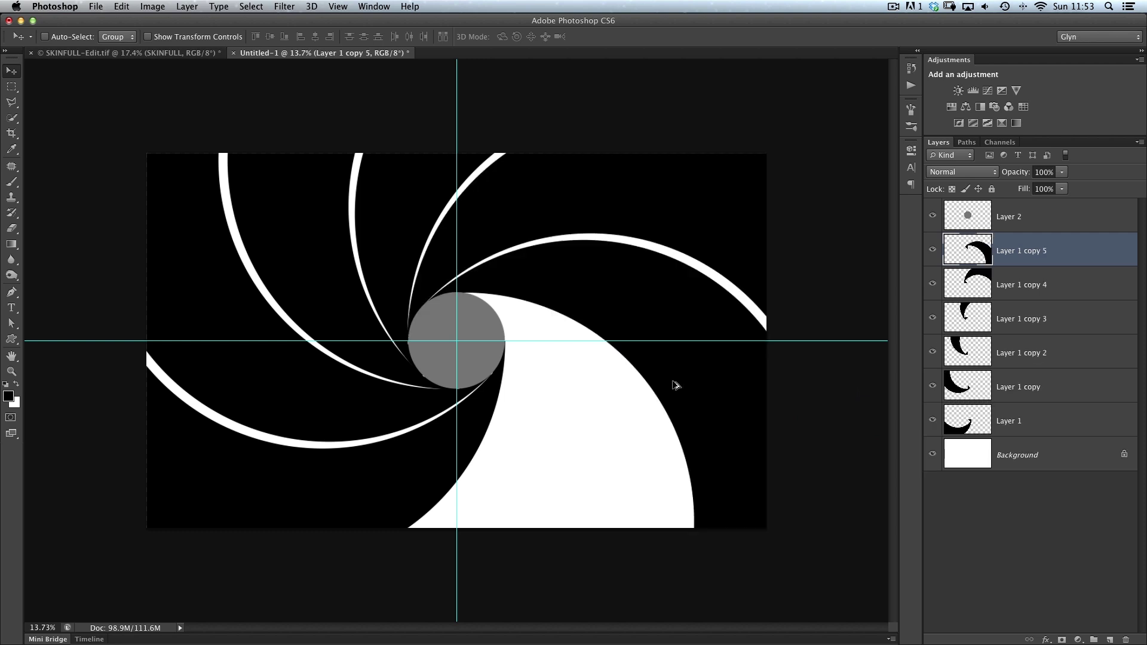
pyautogui.press('super+alt+shift+t')
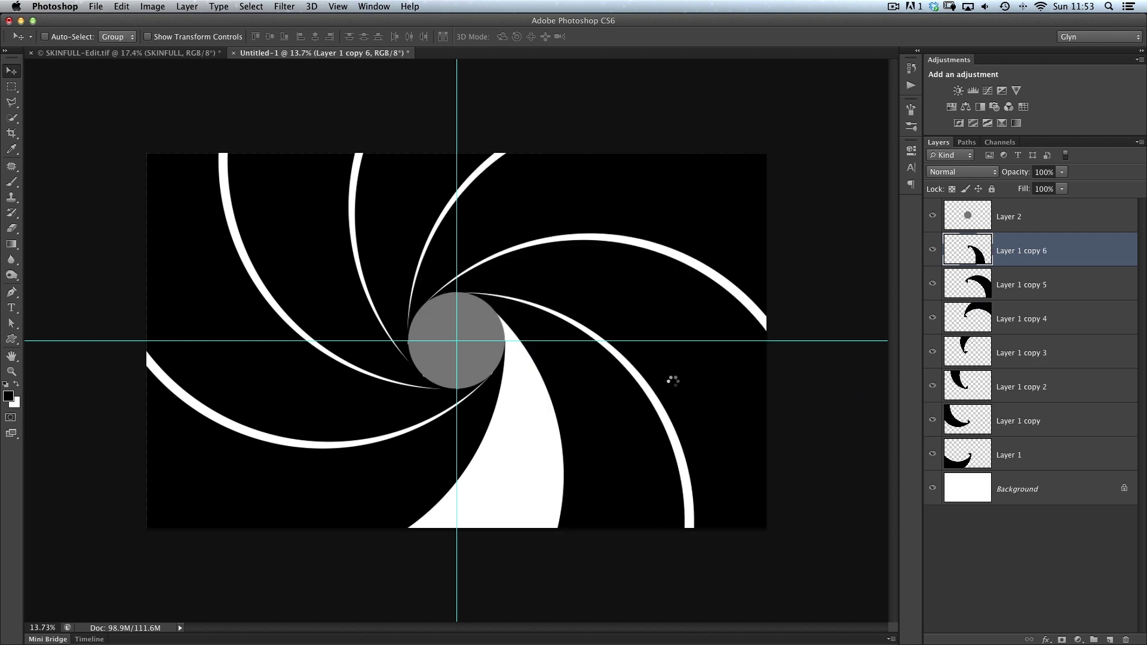
pyautogui.press('super+alt+shift+t')
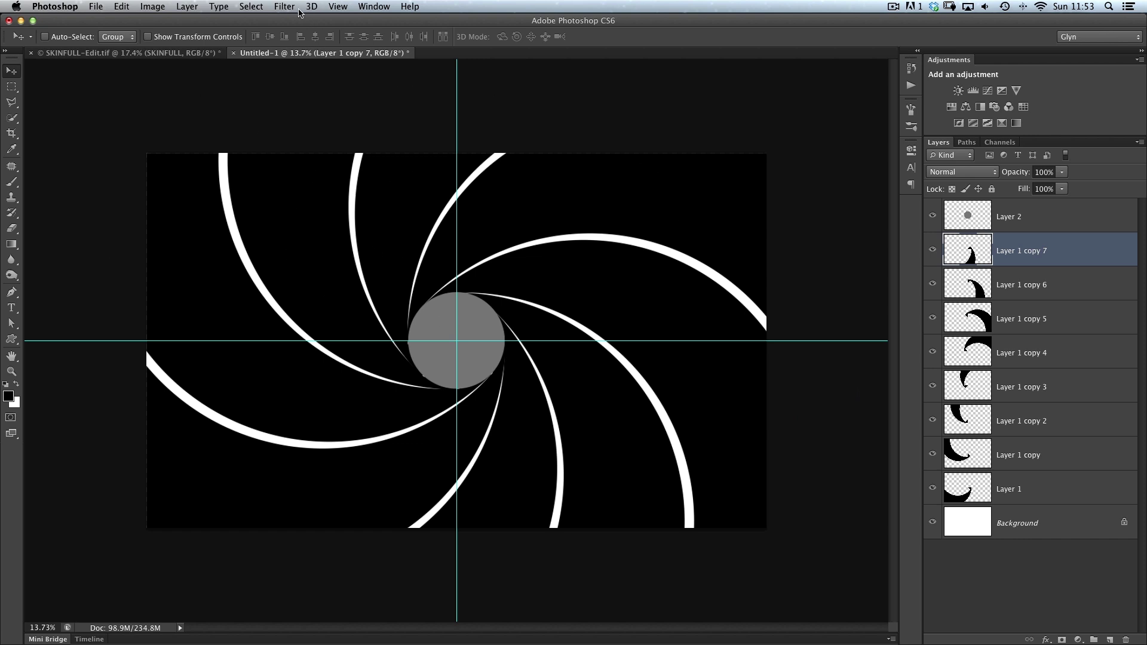
# - Clear all guides from the new document and briefly check the SKINFULL poster for reference
pyautogui.click(337, 6)
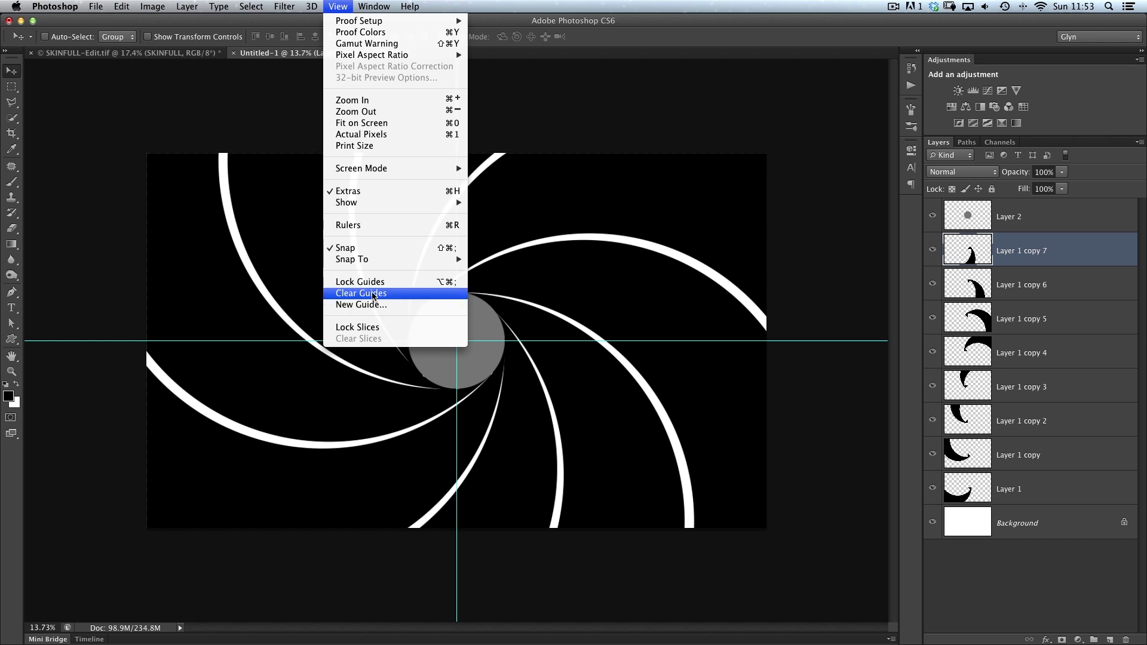
pyautogui.click(374, 297)
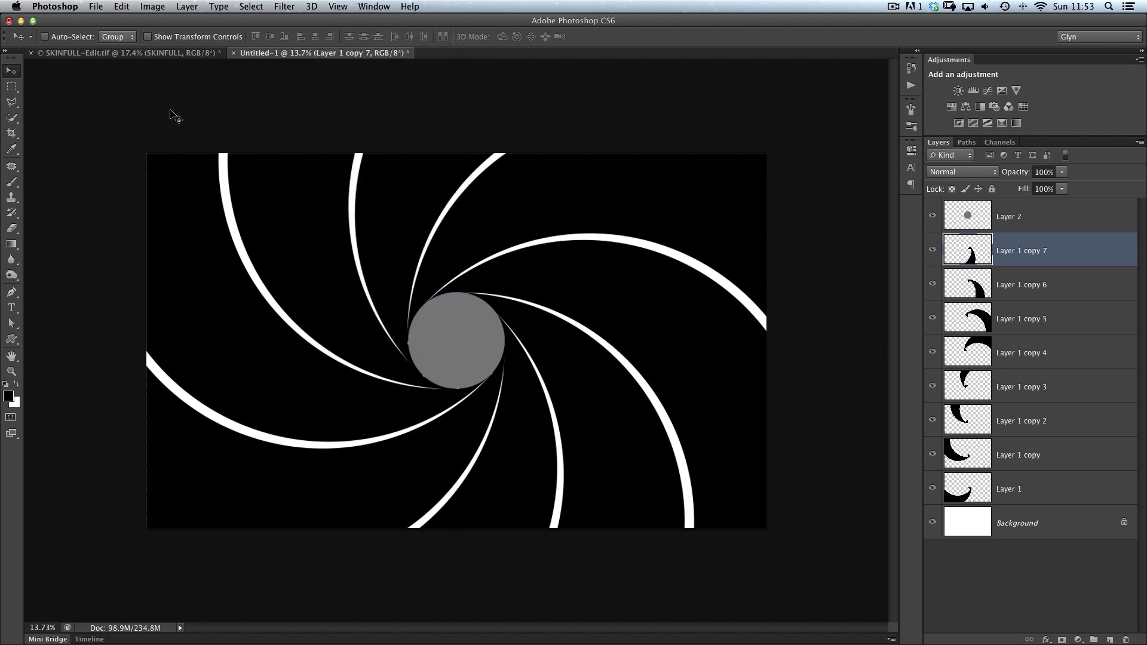
pyautogui.click(153, 55)
pyautogui.click(317, 54)
# - Load the gray circle on Layer 2 as a selection, check its edge against the blades, and flatten the image
pyautogui.keyDown('super'); pyautogui.click(967, 222); pyautogui.keyUp('super')
pyautogui.scroll(5, 496, 335)
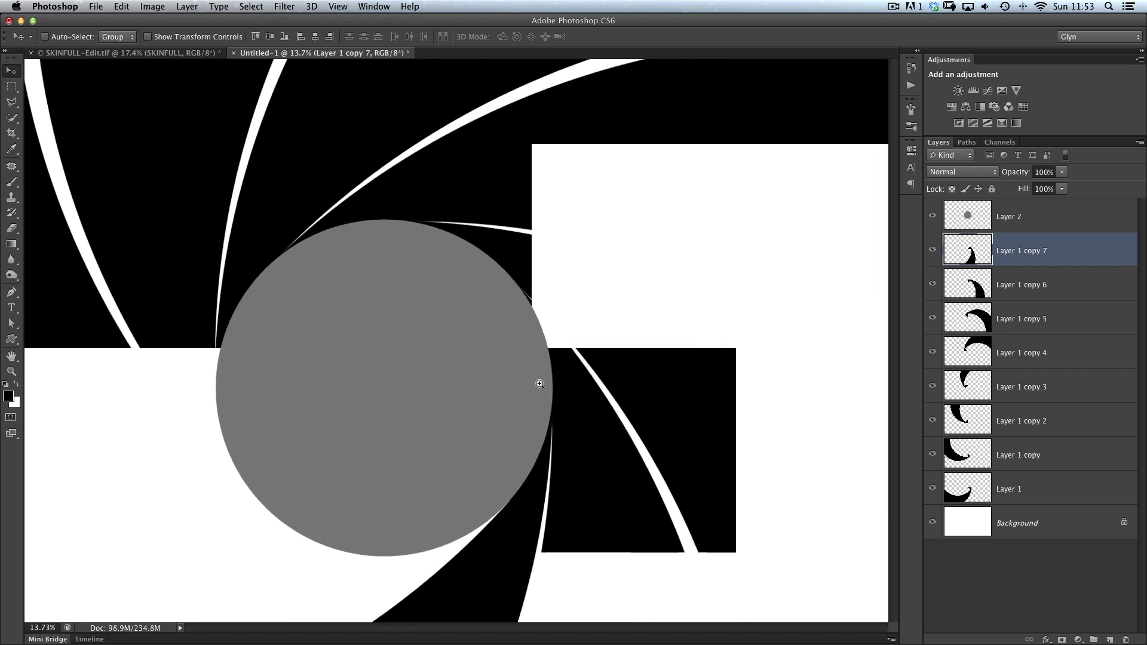
pyautogui.press('super+space')
pyautogui.press('Escape')
pyautogui.scroll(-4, 423, 310)
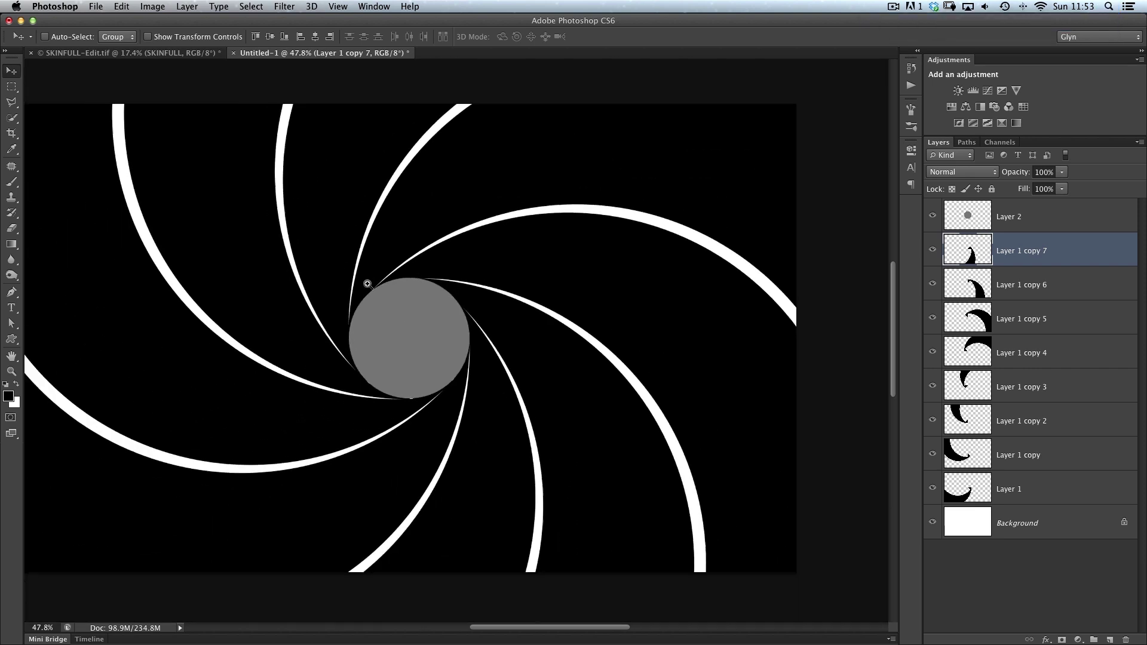
pyautogui.scroll(5, 433, 335)
pyautogui.scroll(-2, 418, 334)
pyautogui.scroll(2, 421, 338)
pyautogui.scroll(-5, 406, 331)
pyautogui.scroll(-4, 373, 309)
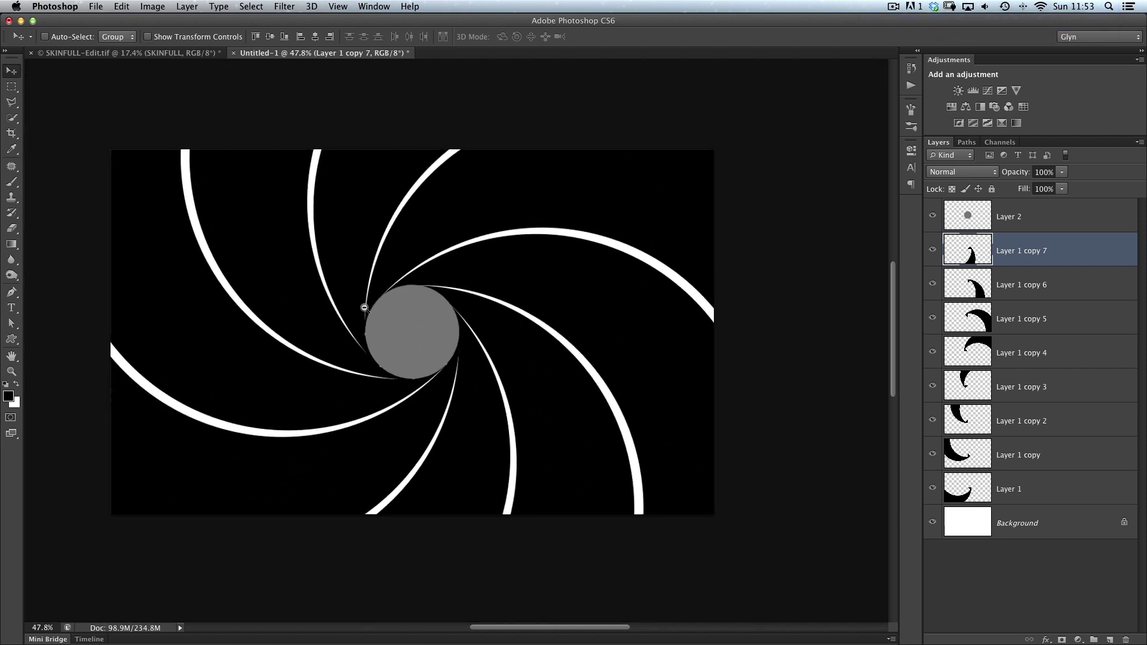
pyautogui.scroll(2, 384, 312)
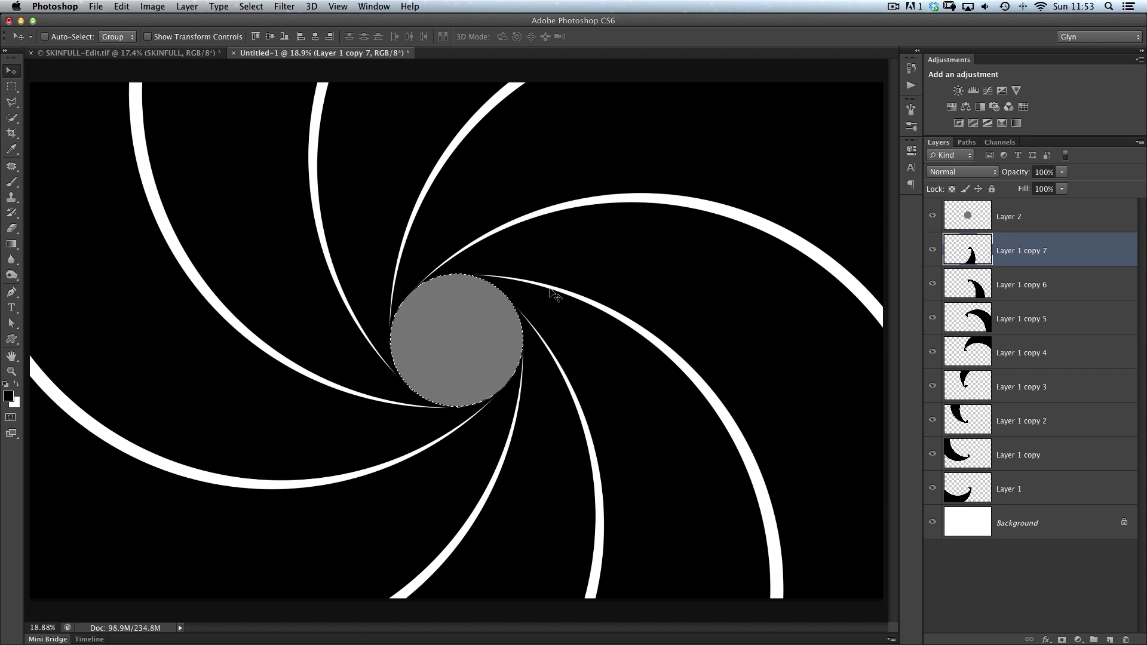
pyautogui.click(185, 9)
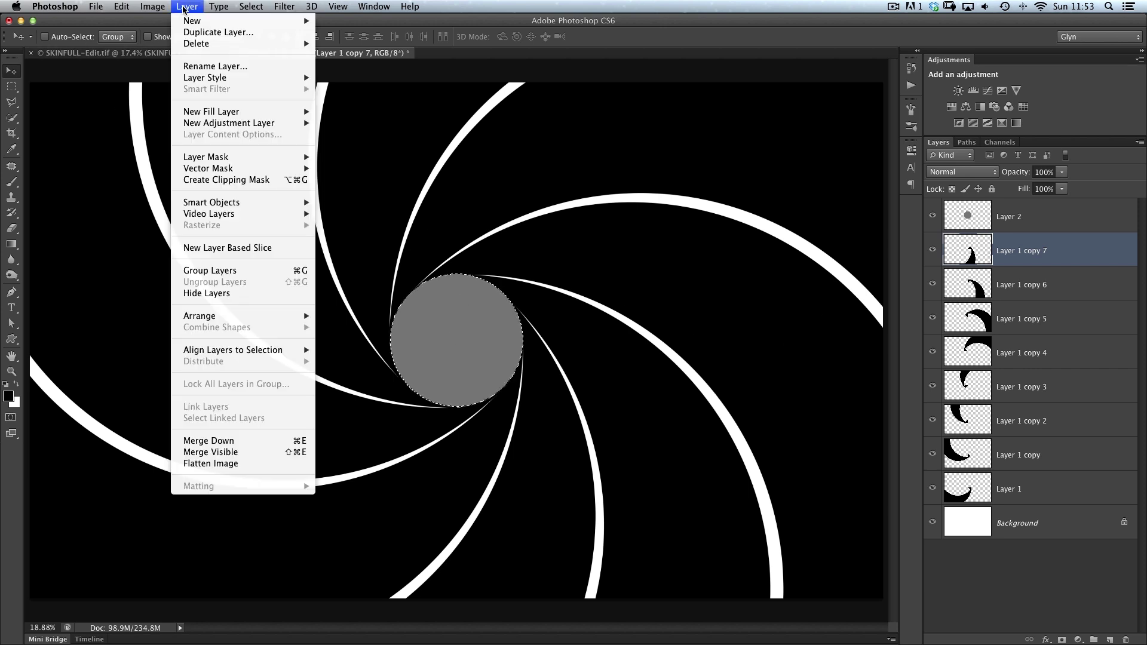
pyautogui.click(210, 464)
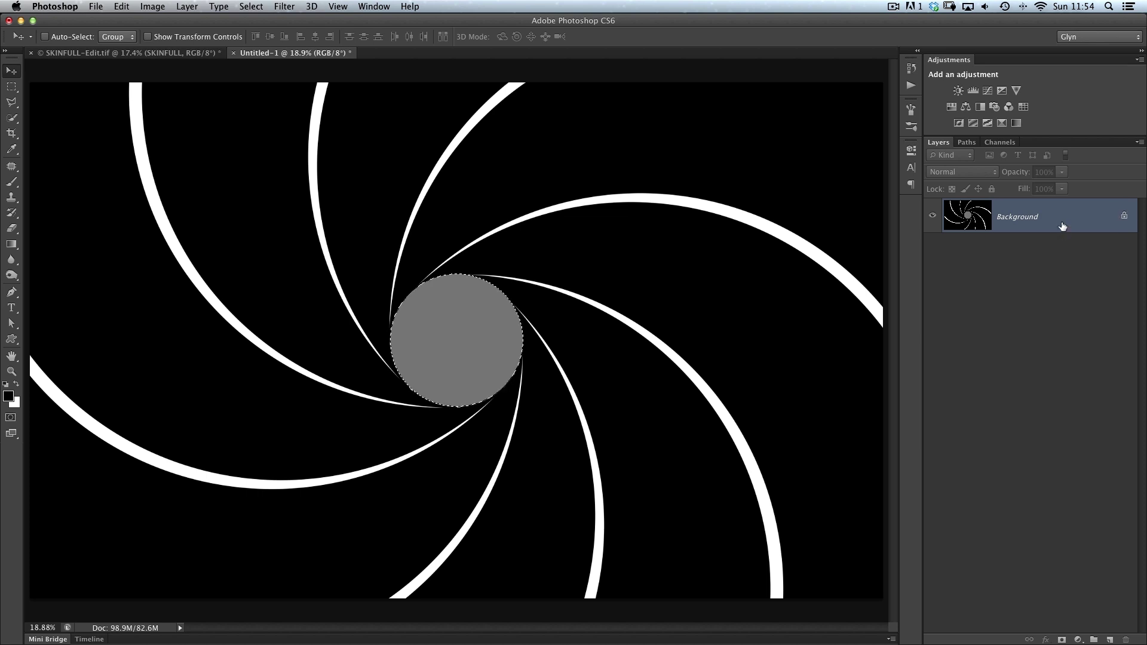
# - Convert the locked Background into a regular layer, then delete the selected gray circle from it and clear the selection
pyautogui.doubleClick(1078, 219)
pyautogui.moveTo(692, 356); pyautogui.dragTo(648, 293)
pyautogui.click(827, 317)
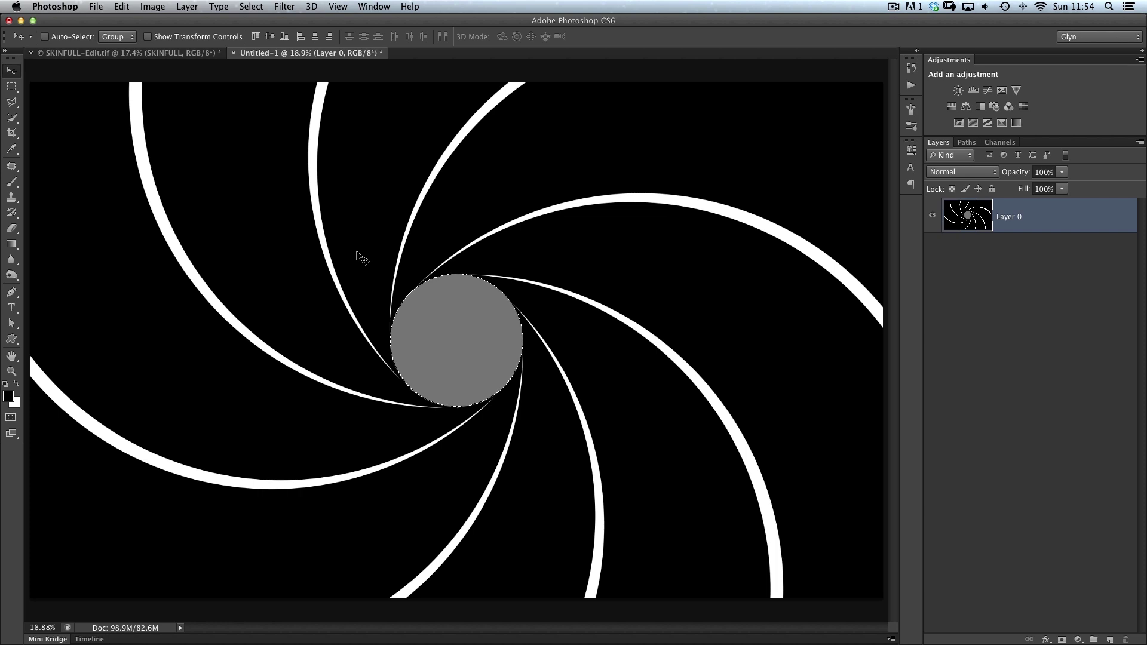
pyautogui.press('Delete')
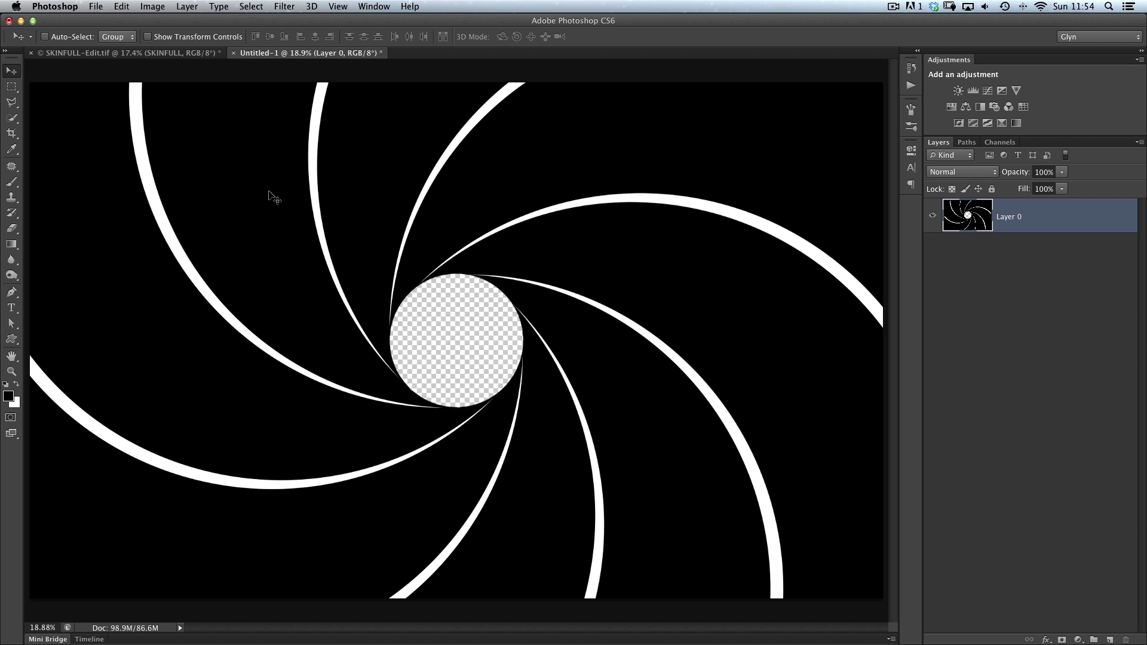
# - Invert the colours of the blade layer so the curved lines are black on white
pyautogui.moveTo(453, 322); pyautogui.dragTo(412, 302)
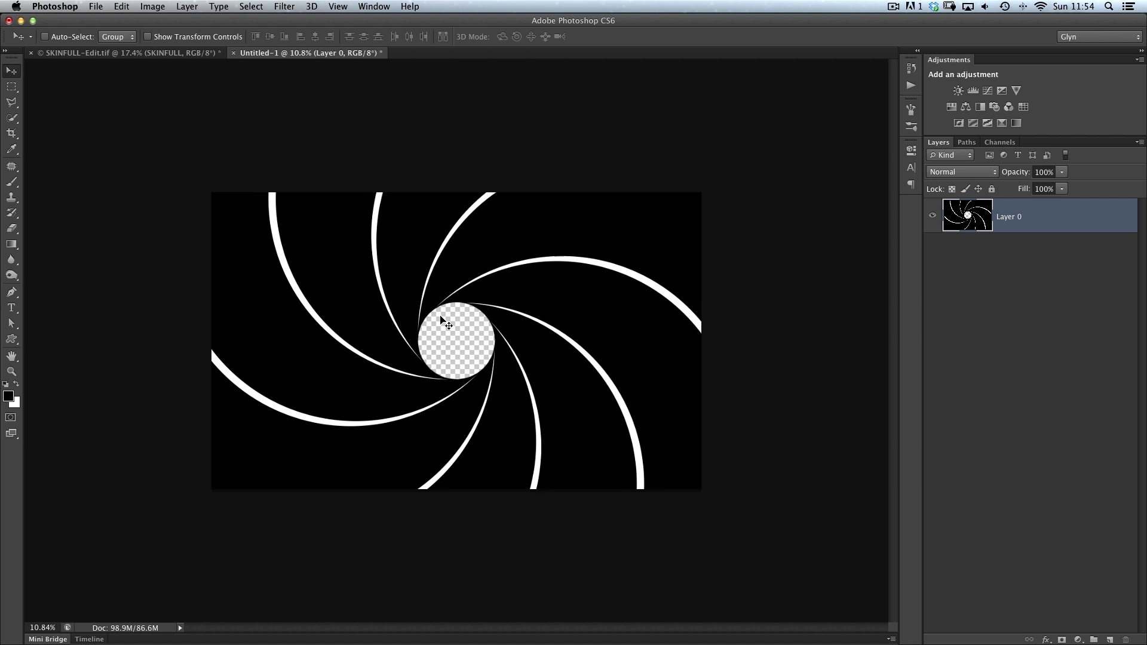
pyautogui.click(153, 7)
pyautogui.moveTo(159, 43)
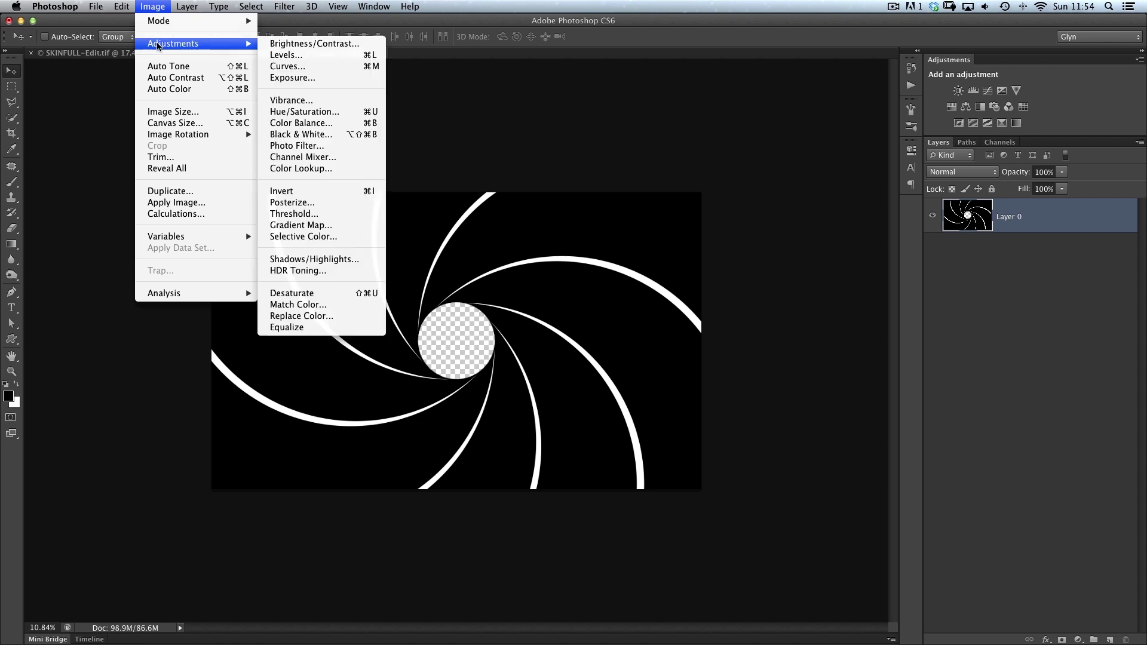
pyautogui.click(277, 193)
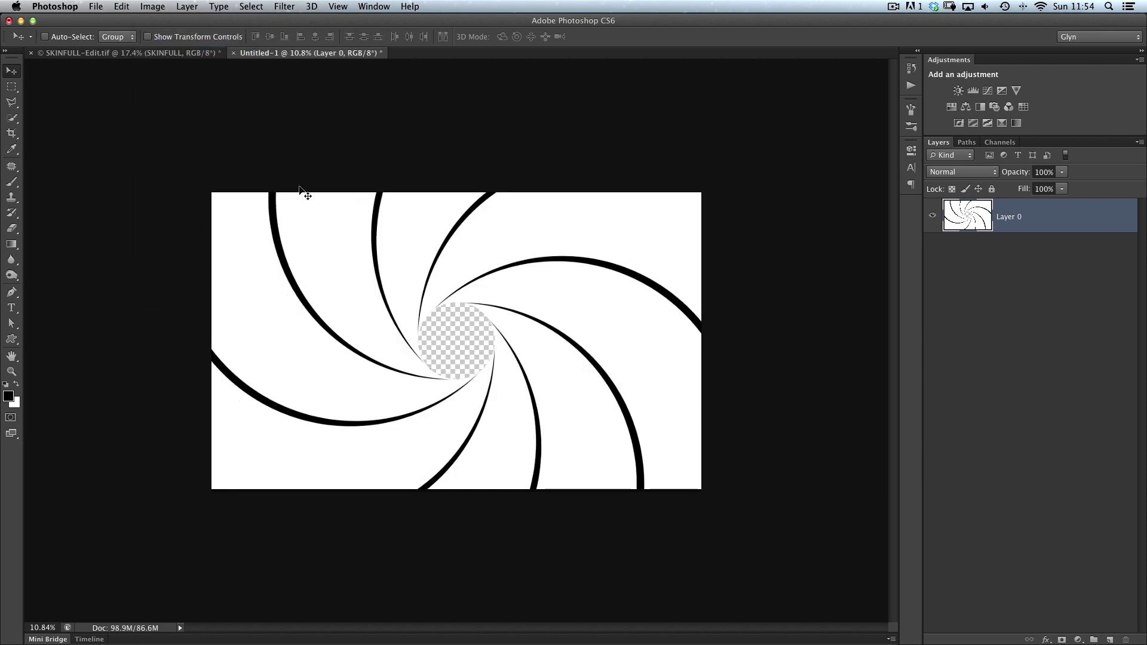
# - Copy the inverted blade layer into SKINFULL-Edit.tif as a new layer covering the poster image
pyautogui.moveTo(366, 294); pyautogui.dragTo(166, 54)
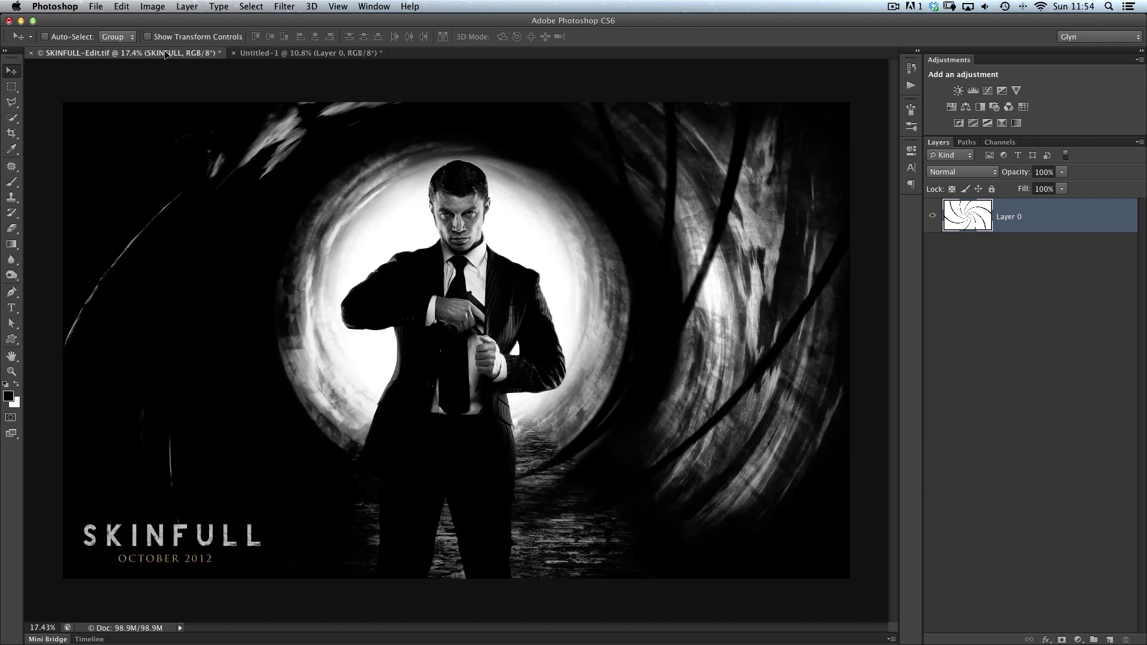
pyautogui.moveTo(440, 298); pyautogui.dragTo(435, 309)
pyautogui.moveTo(422, 268); pyautogui.dragTo(327, 247)
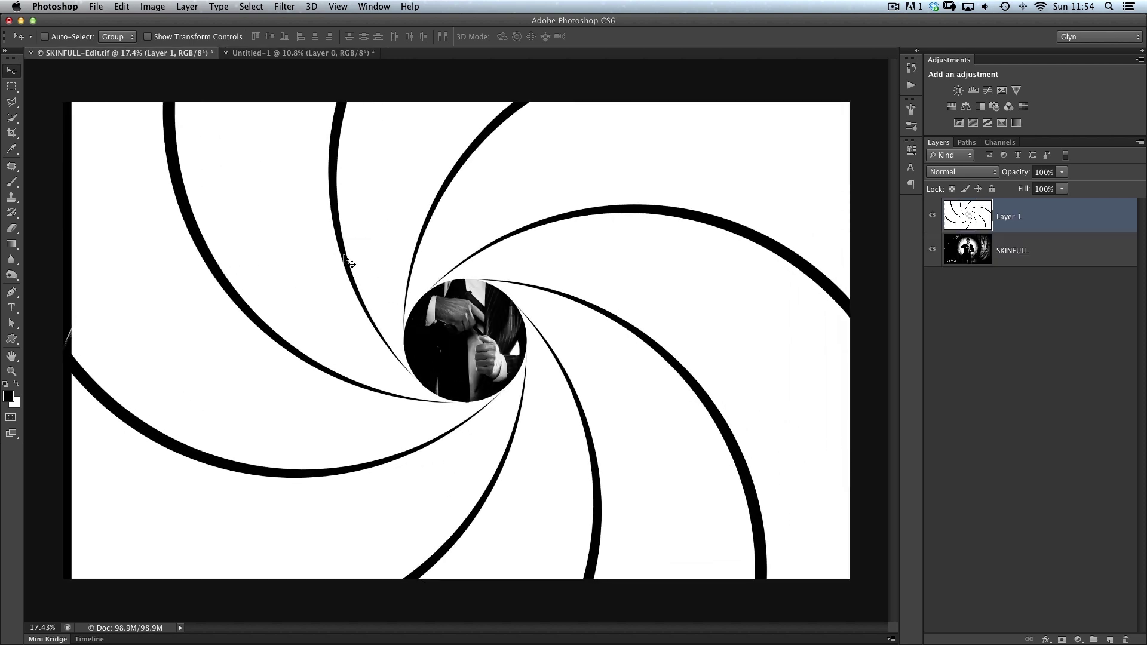
# - Blend Layer 1 over the poster with Multiply, shift it slightly upward around the man, and hide it
pyautogui.click(944, 172)
pyautogui.click(945, 209)
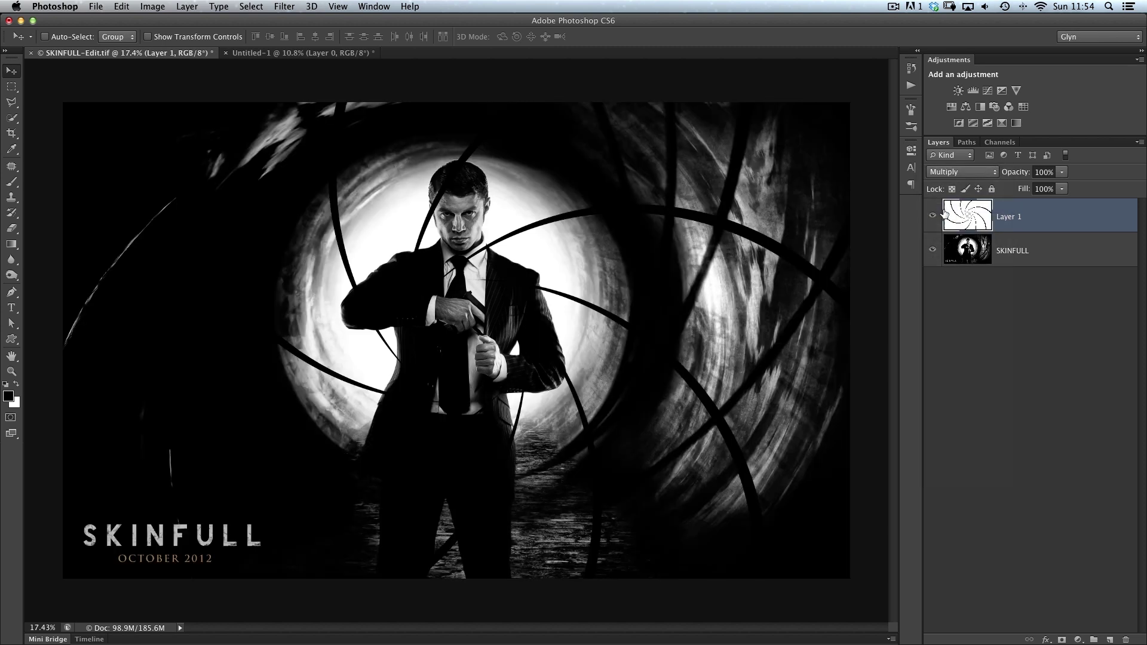
pyautogui.moveTo(433, 233); pyautogui.dragTo(430, 263)
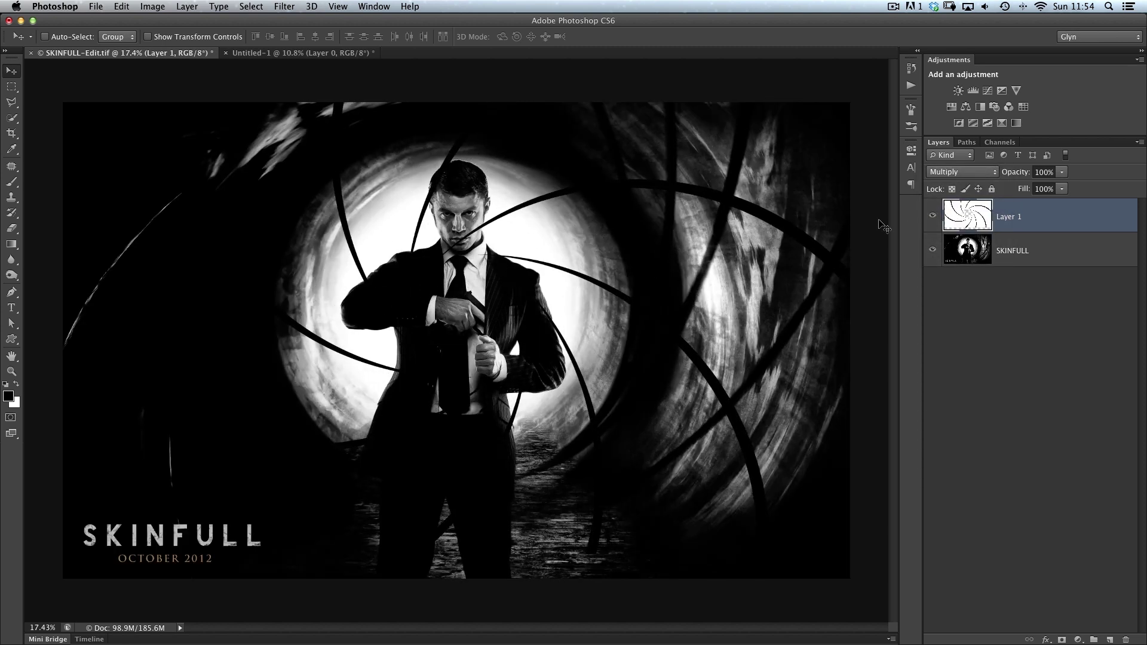
pyautogui.click(932, 217)
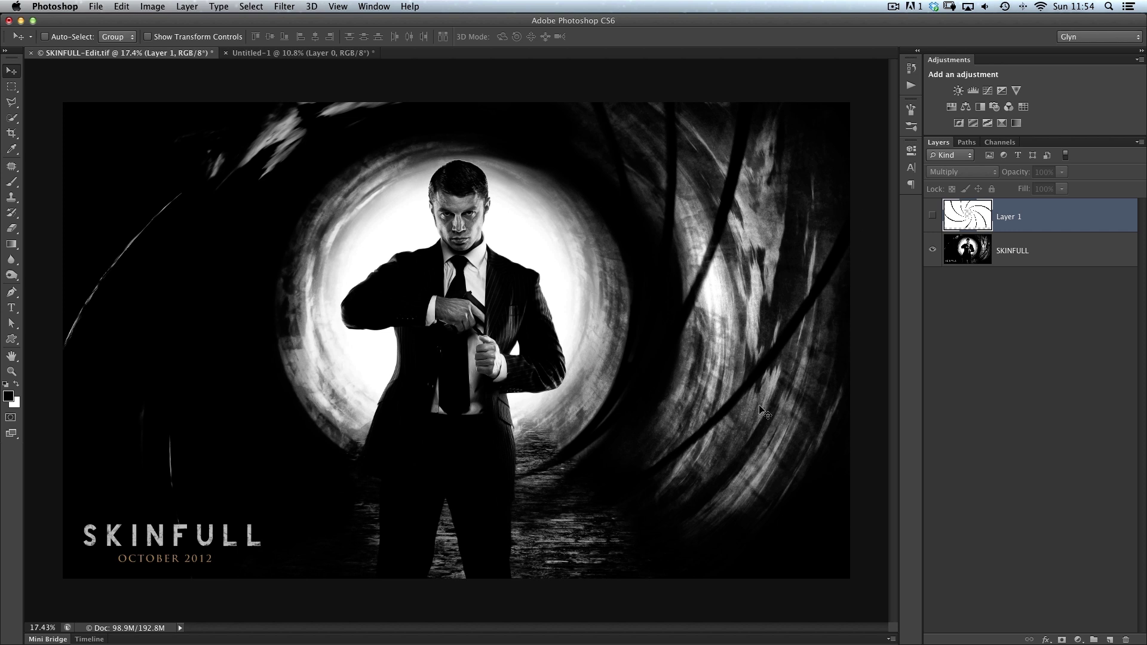